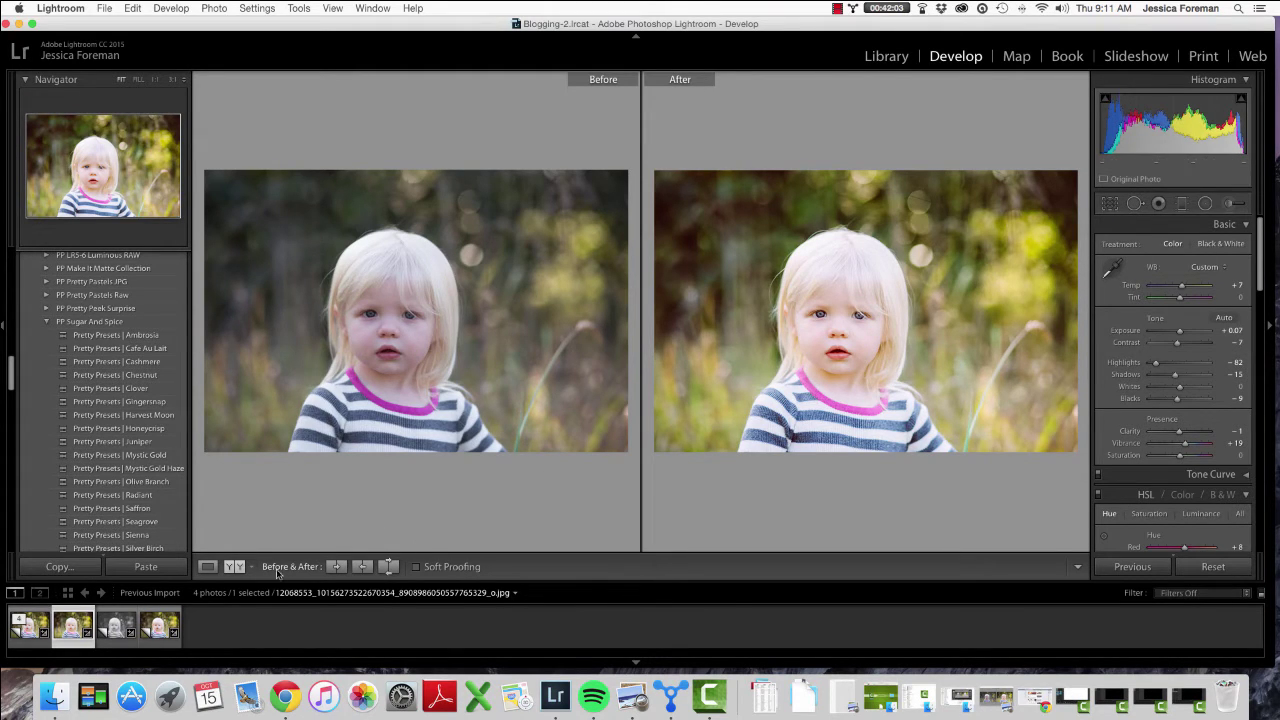
Open the Copy 3 version of the photo in single-image view and compare its before and after versions.
click(212, 568)
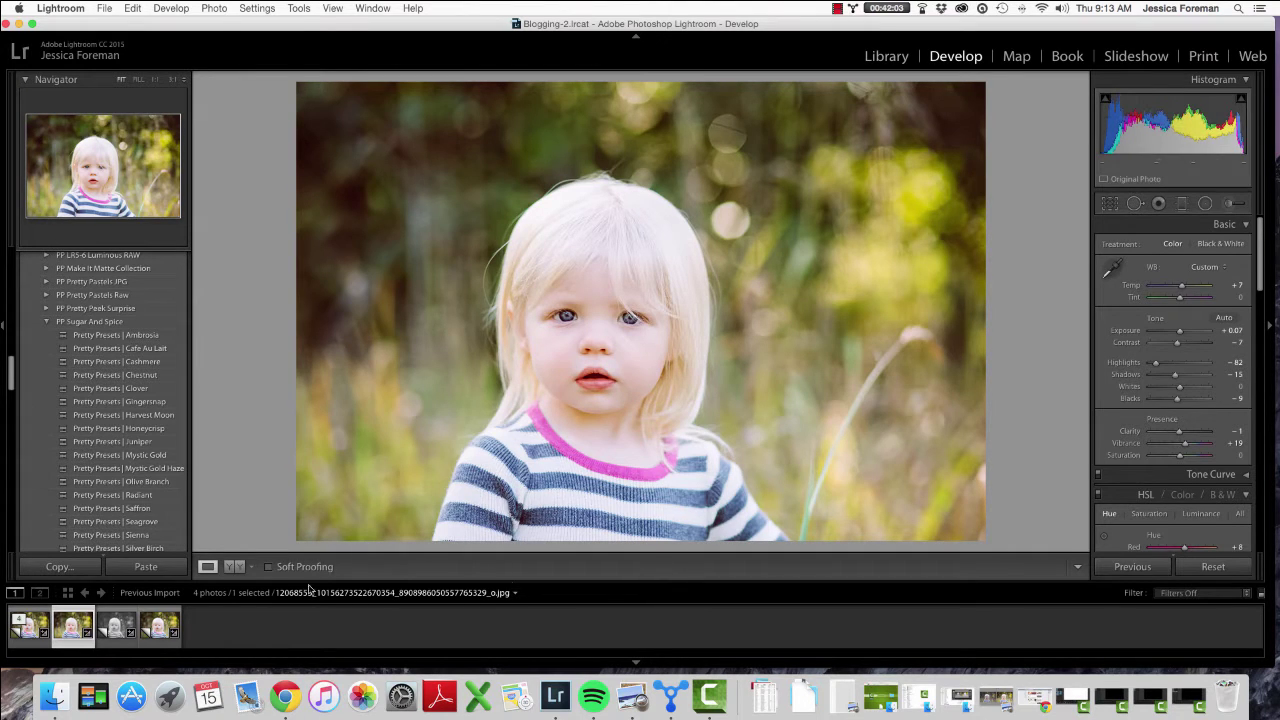
click(1205, 203)
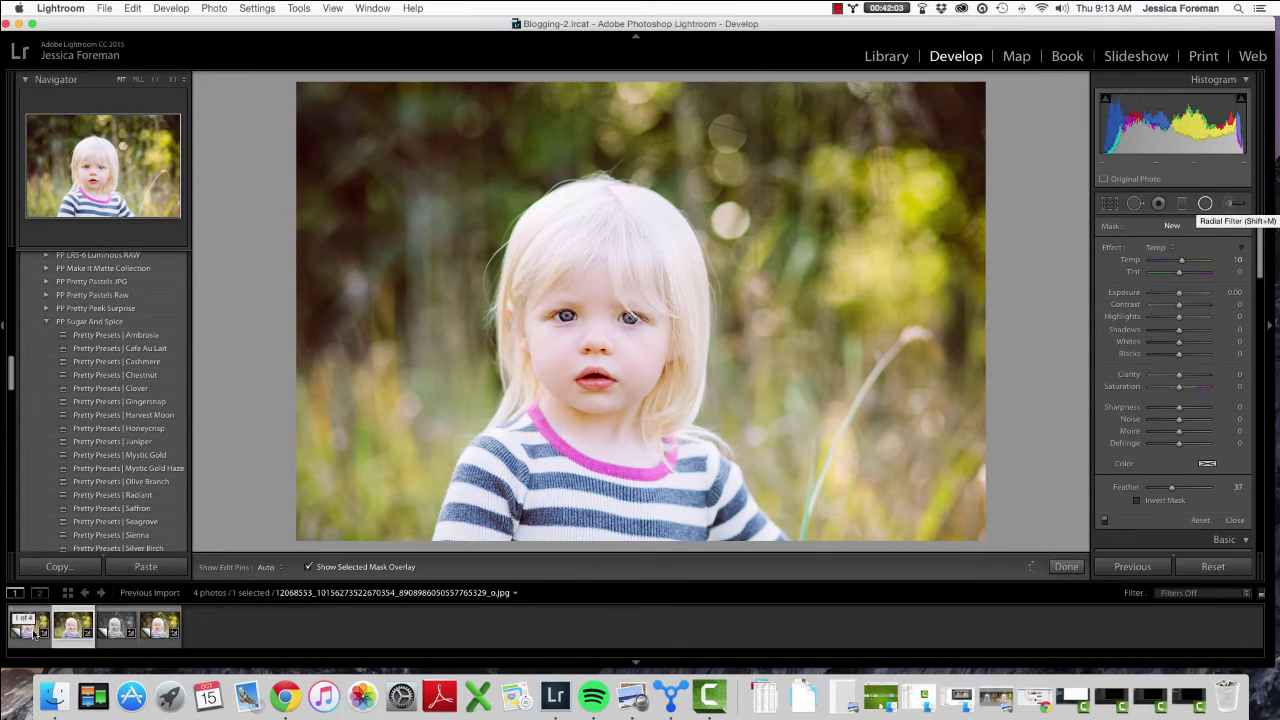
click(34, 632)
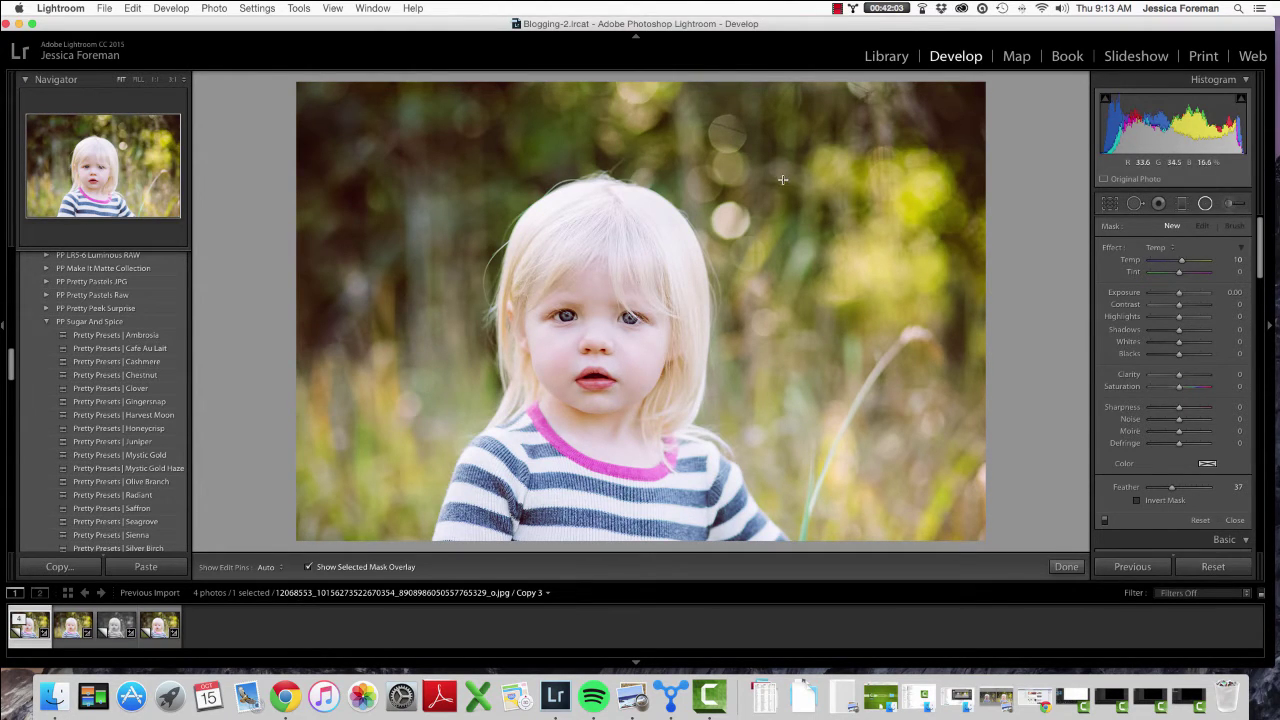
click(1235, 204)
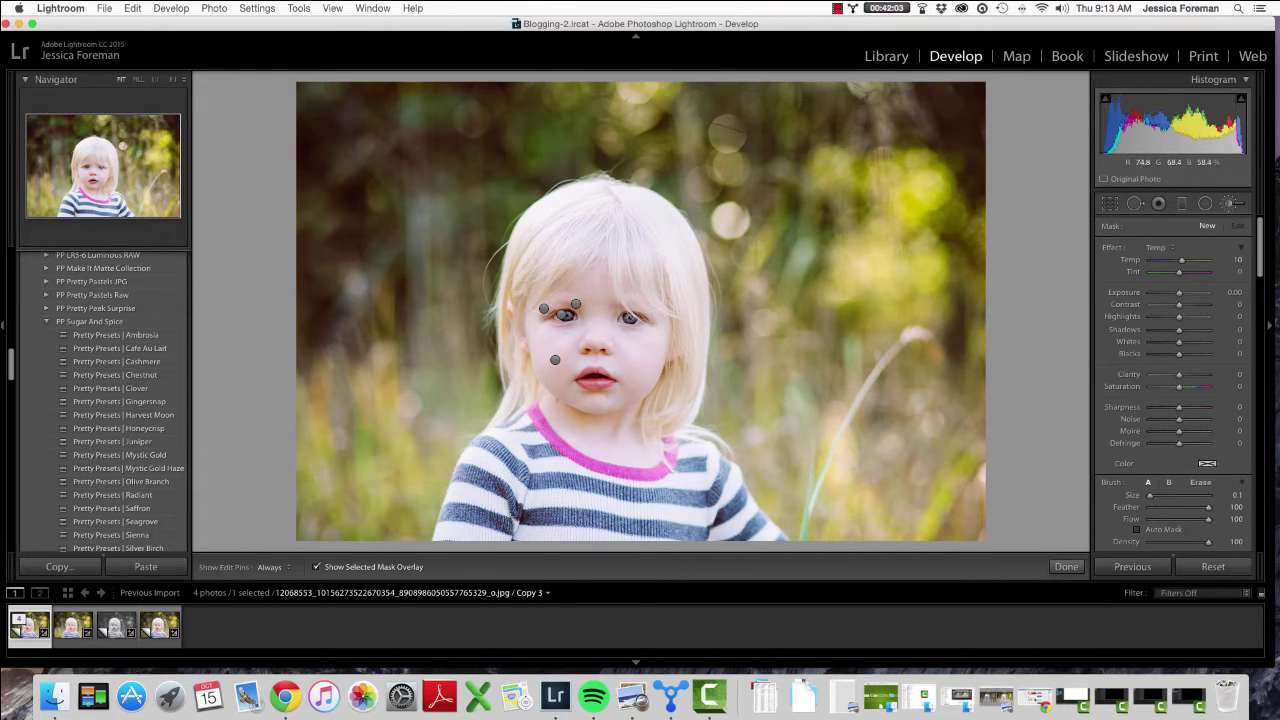
click(1066, 566)
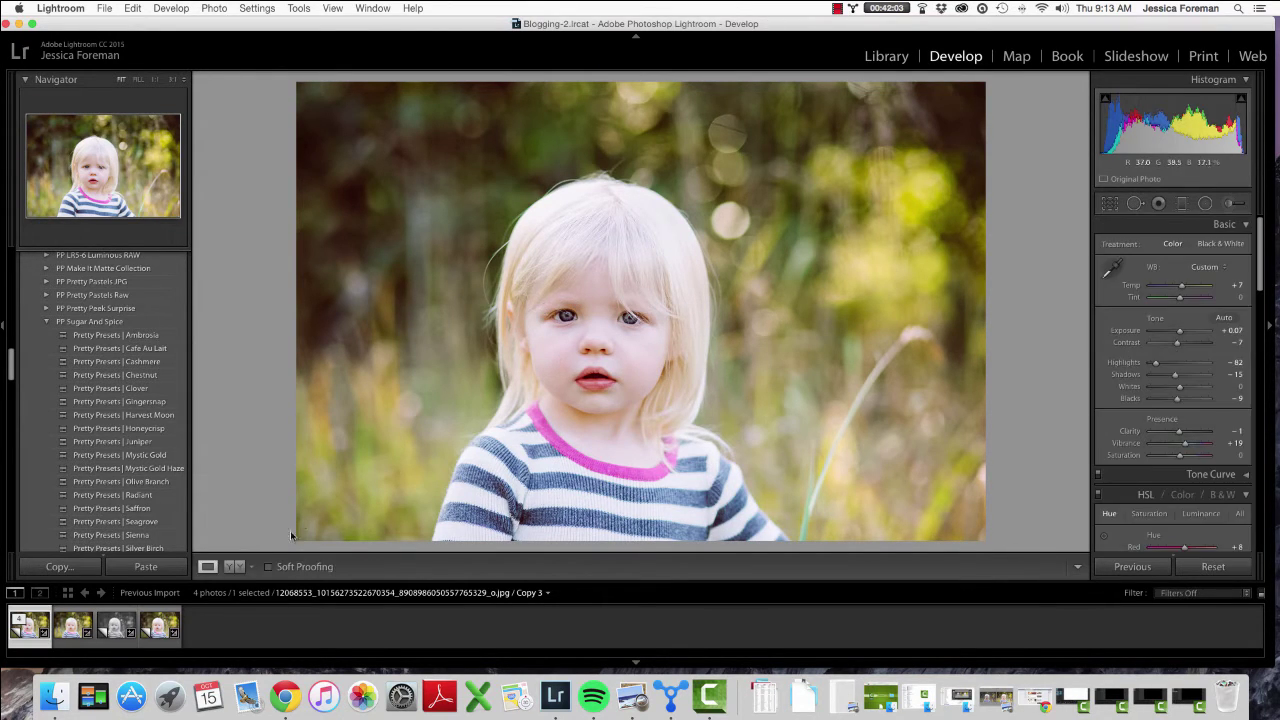
click(234, 566)
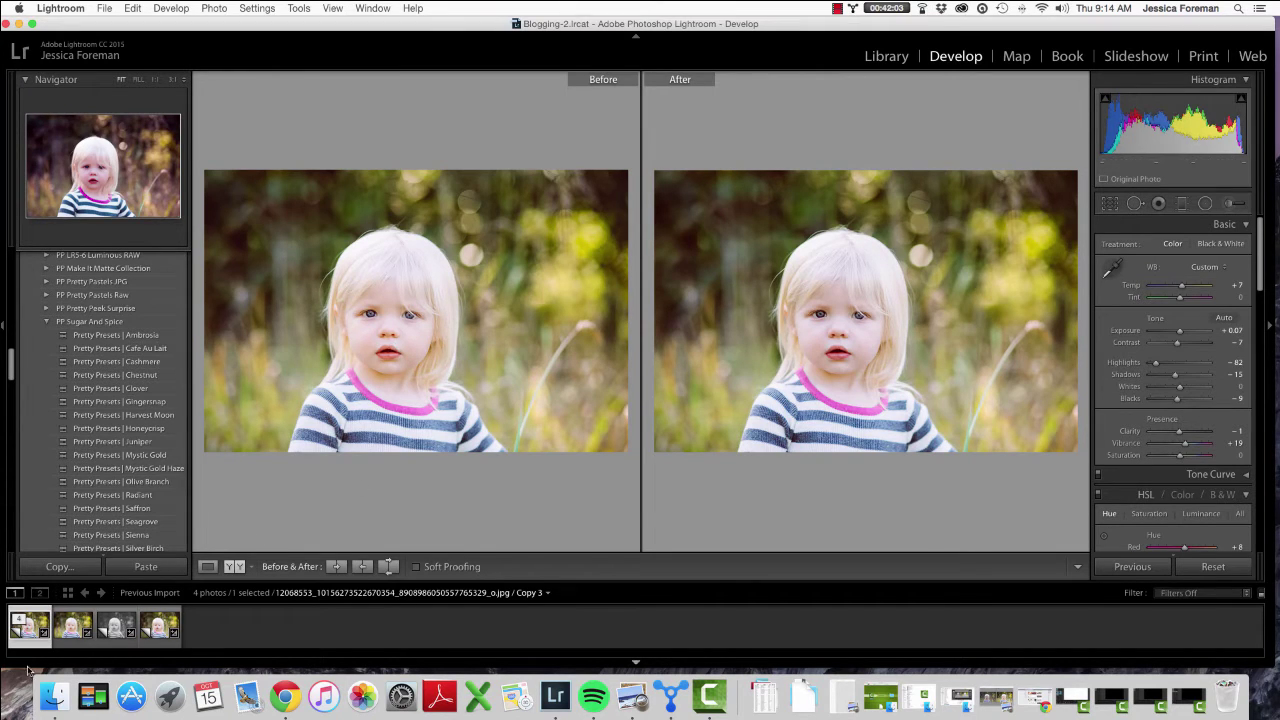
click(206, 567)
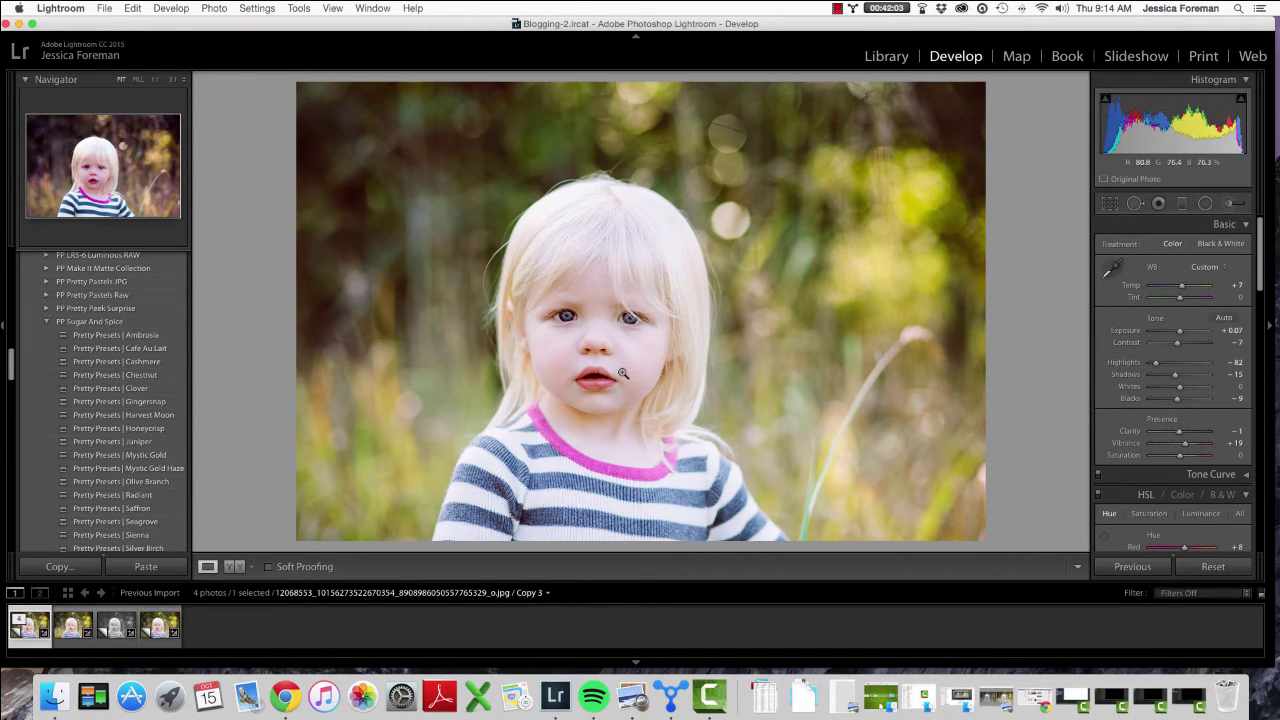
Add a radial filter with the Dodge (Lighten) effect and an inverted mask, and place it over the child's face.
click(1205, 204)
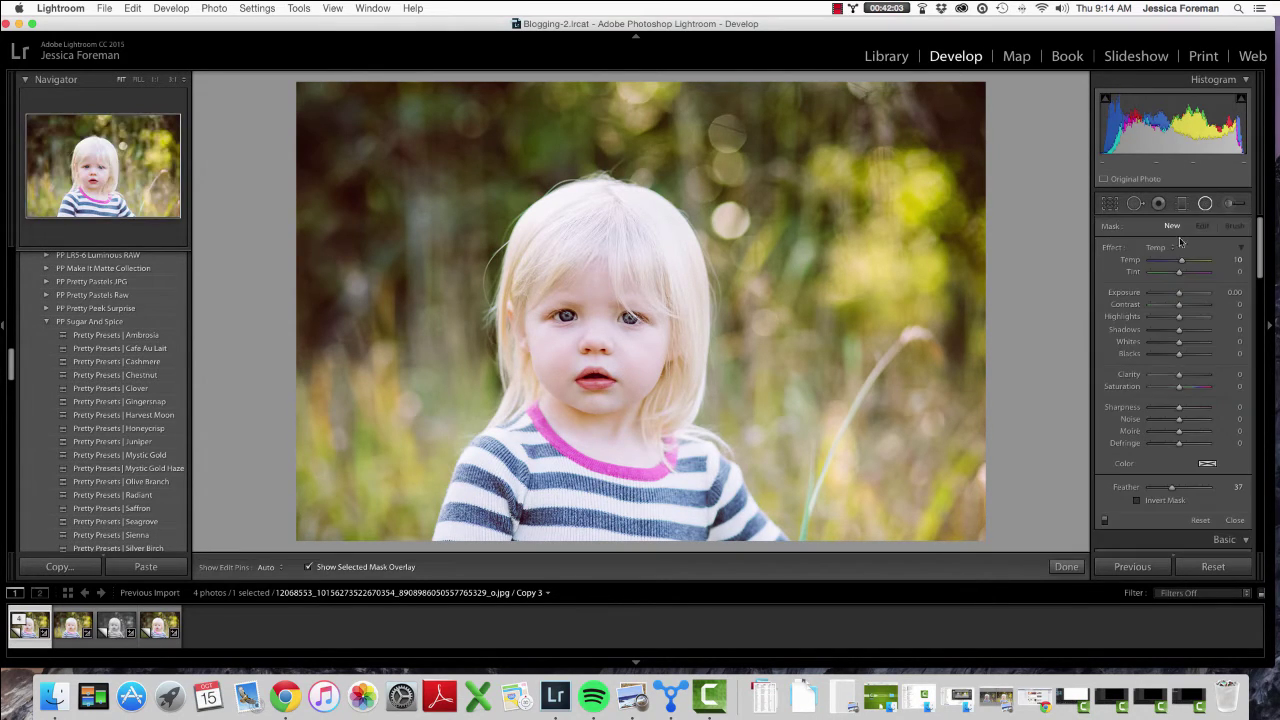
click(1159, 249)
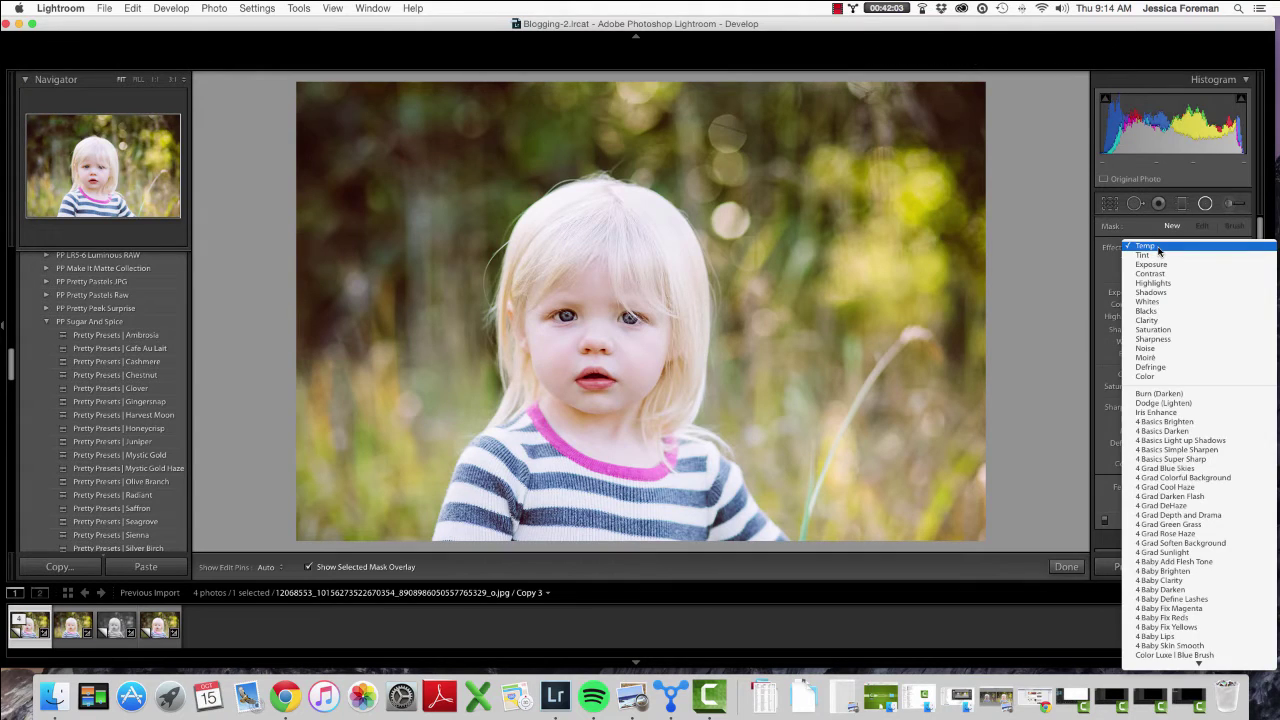
click(1193, 403)
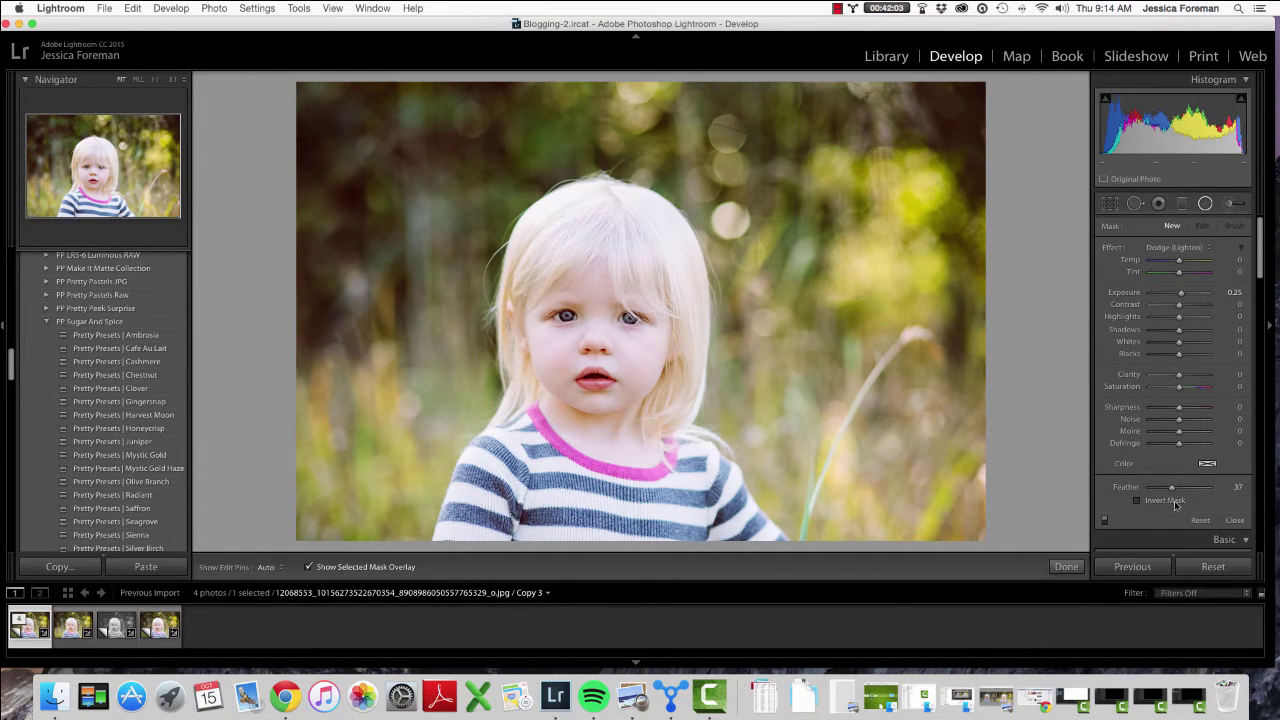
click(1137, 500)
drag(514, 277, 614, 394)
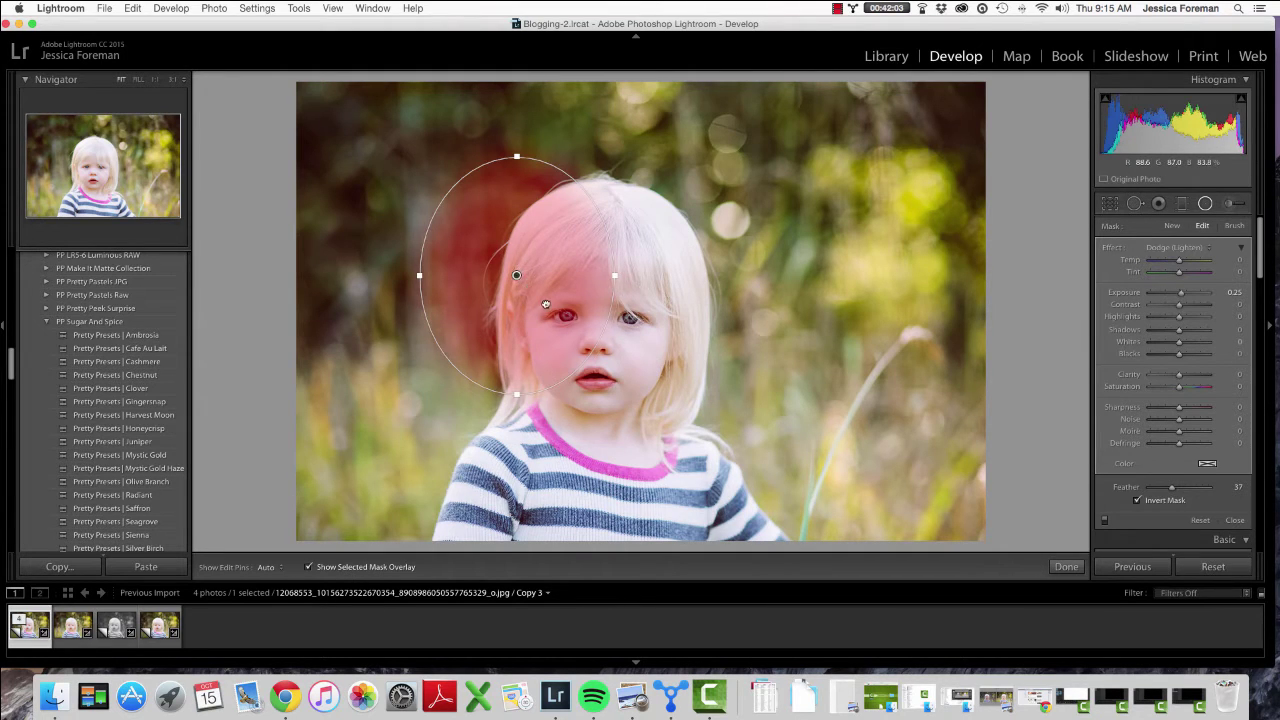
drag(516, 275, 558, 309)
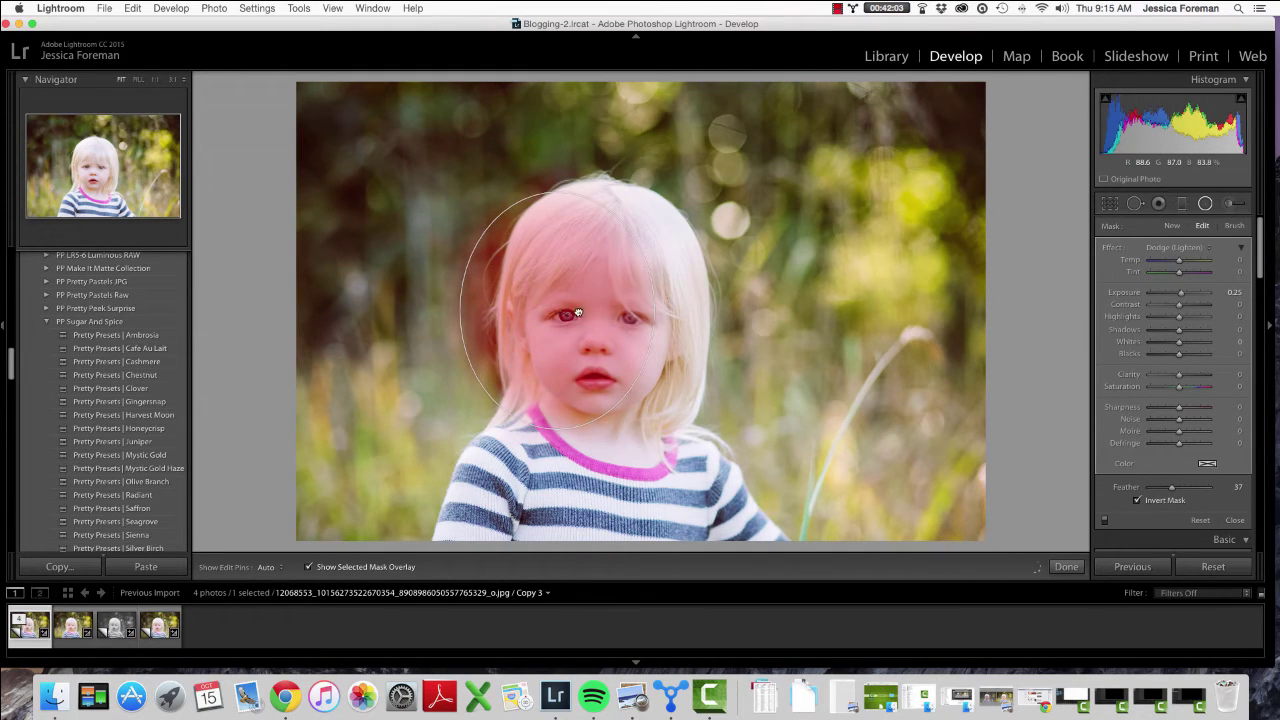
Toggle the radial filter's mask inversion off and back on, and reposition the ellipse over the child's face.
click(1137, 500)
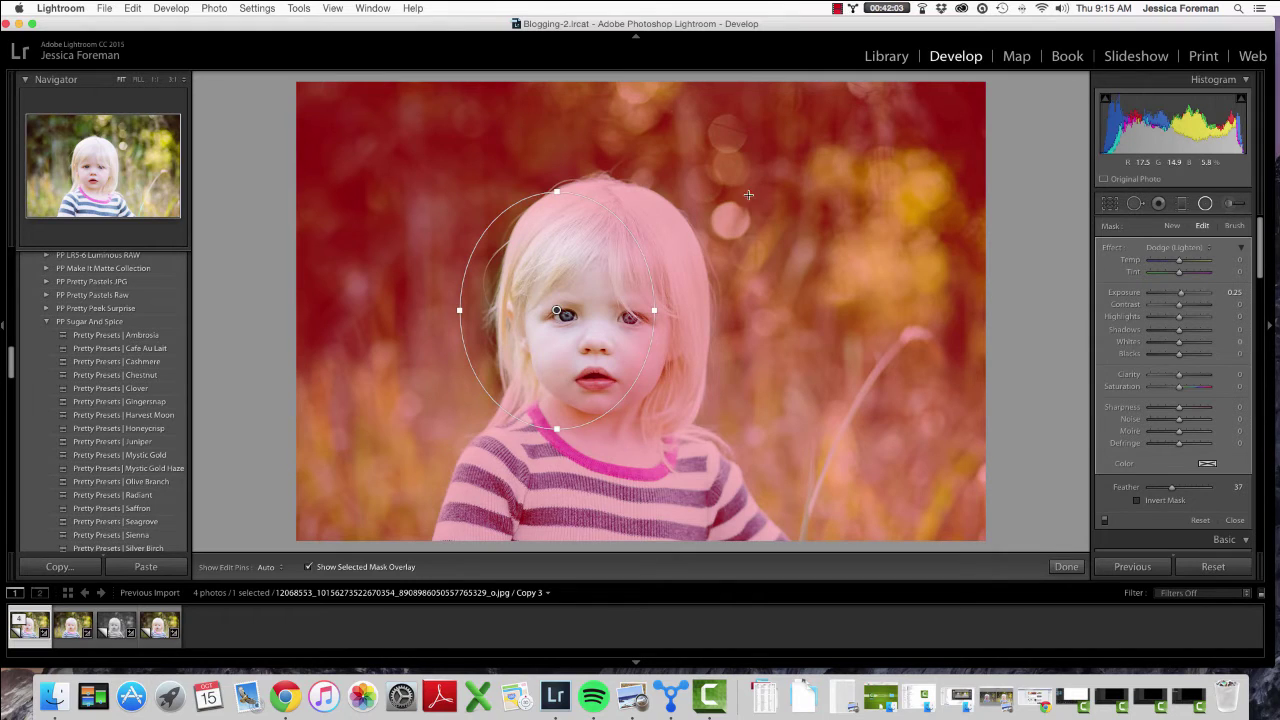
click(1137, 501)
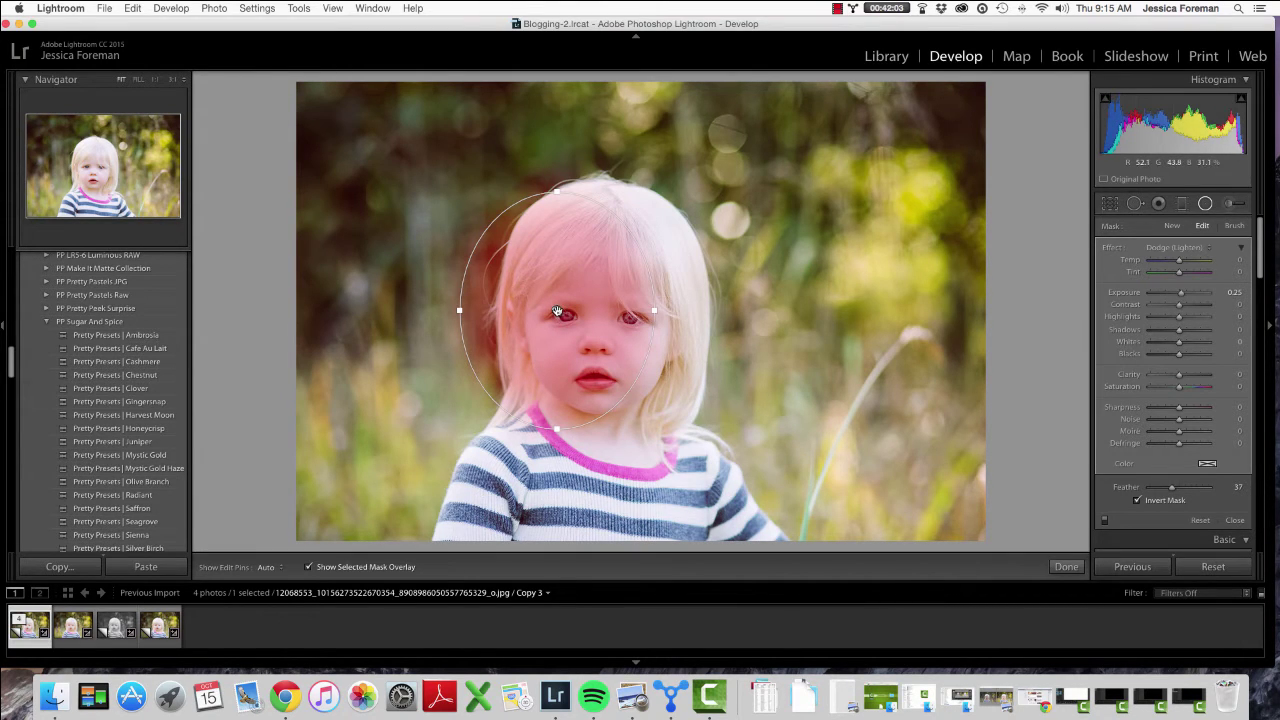
drag(557, 311, 480, 323)
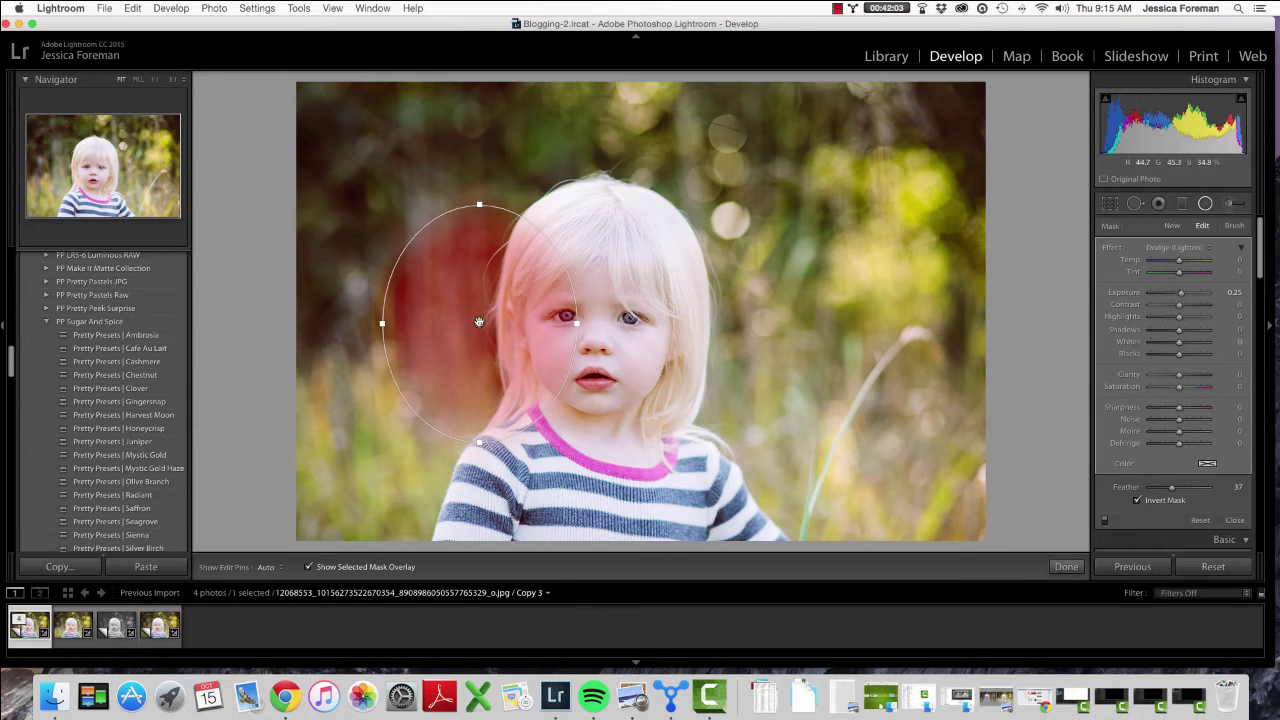
drag(479, 323, 597, 427)
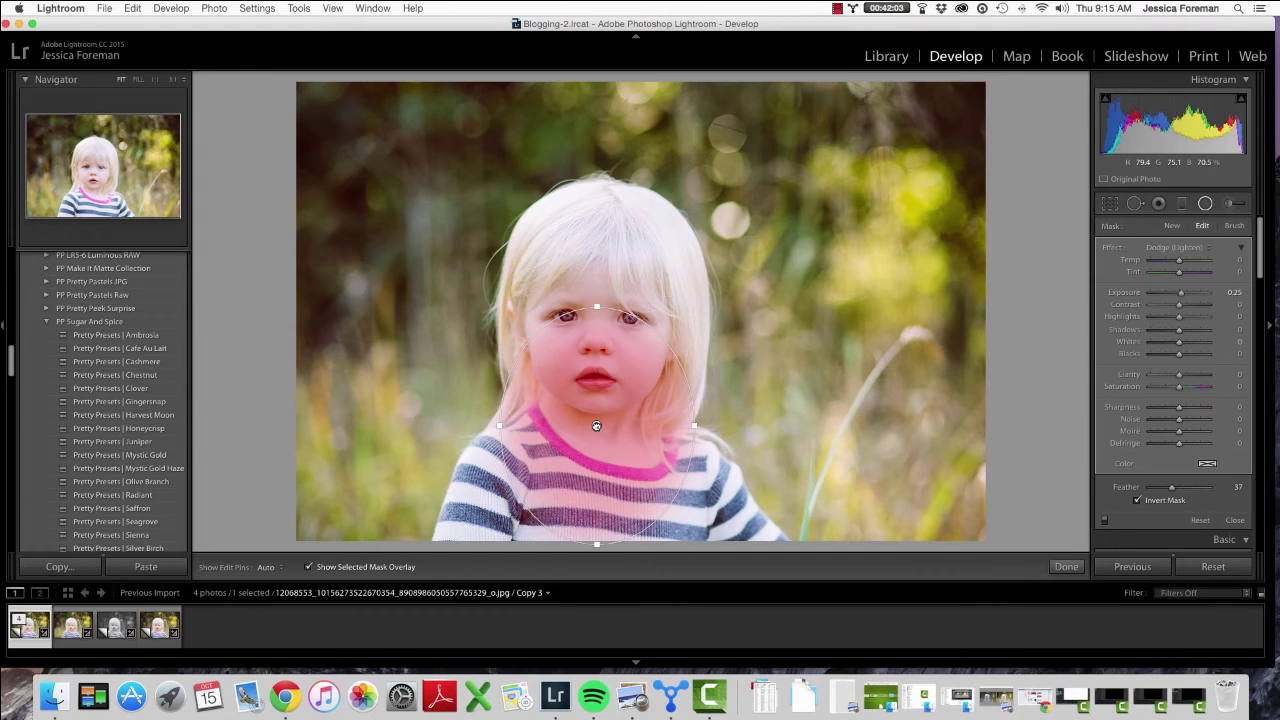
drag(597, 427, 415, 312)
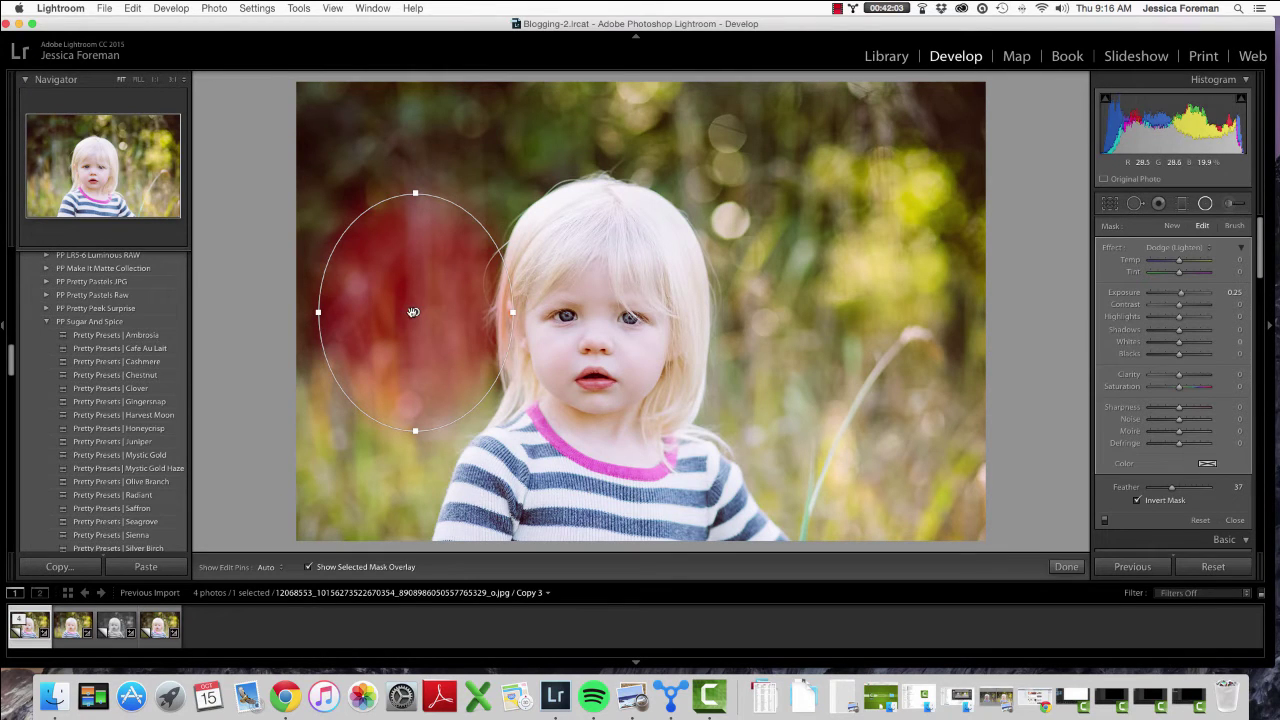
drag(415, 312, 567, 315)
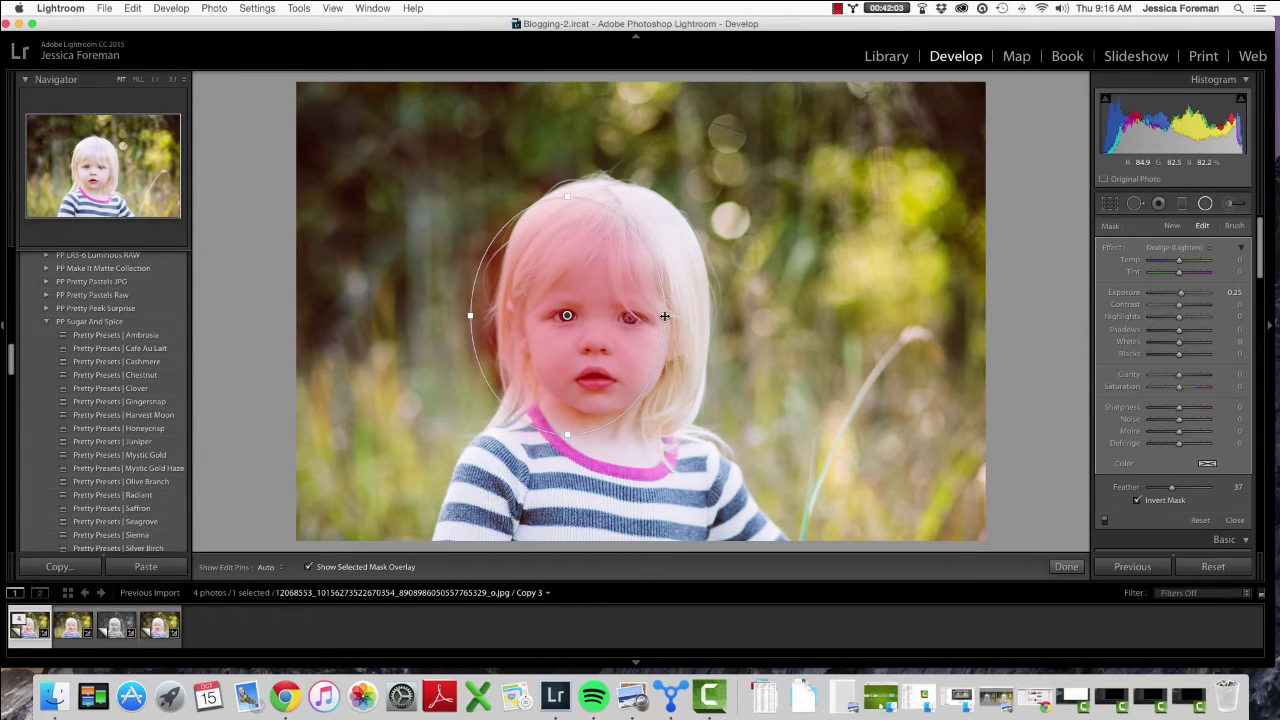
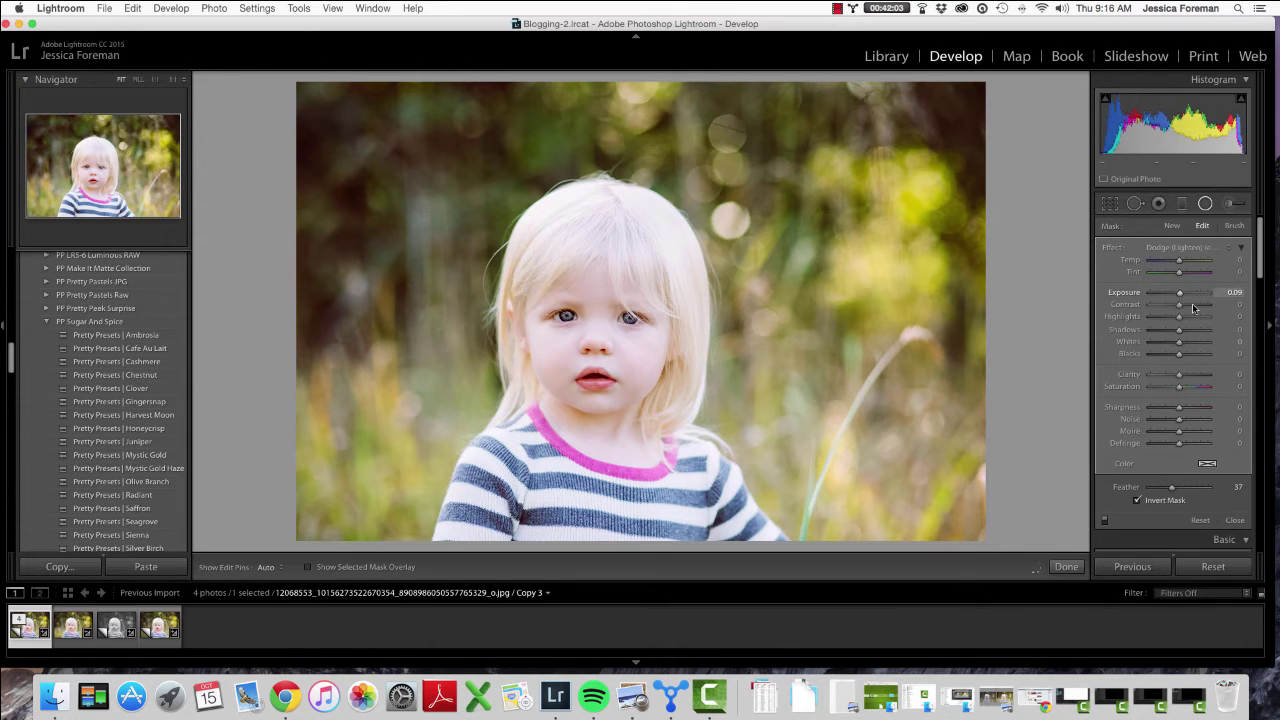
Set the radial filter's Exposure to 0.19.
click(1234, 292)
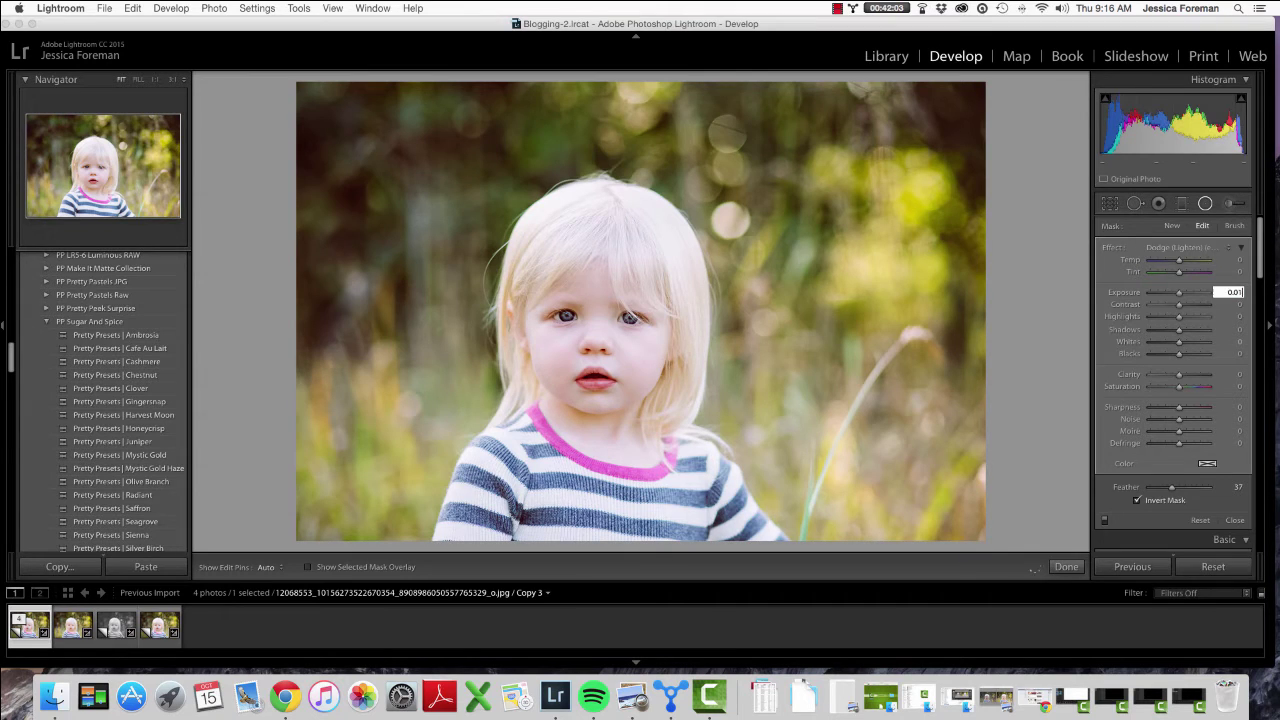
text(0.19)
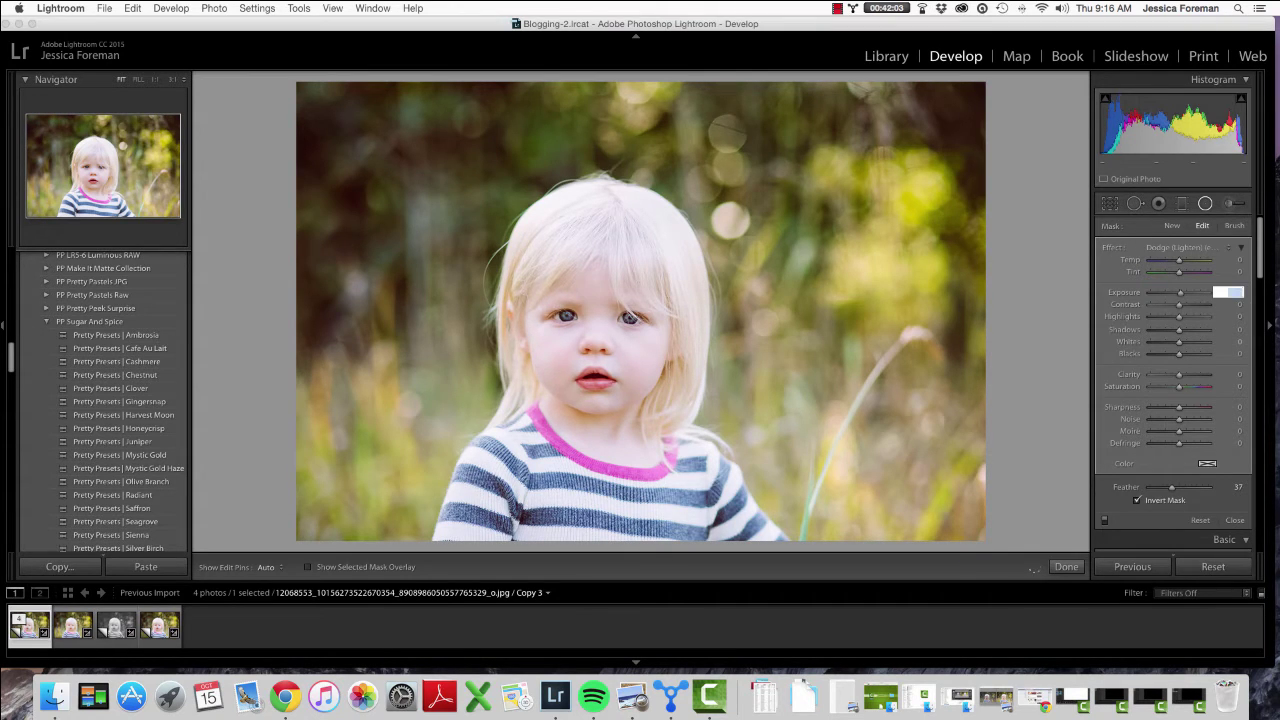
key(Return)
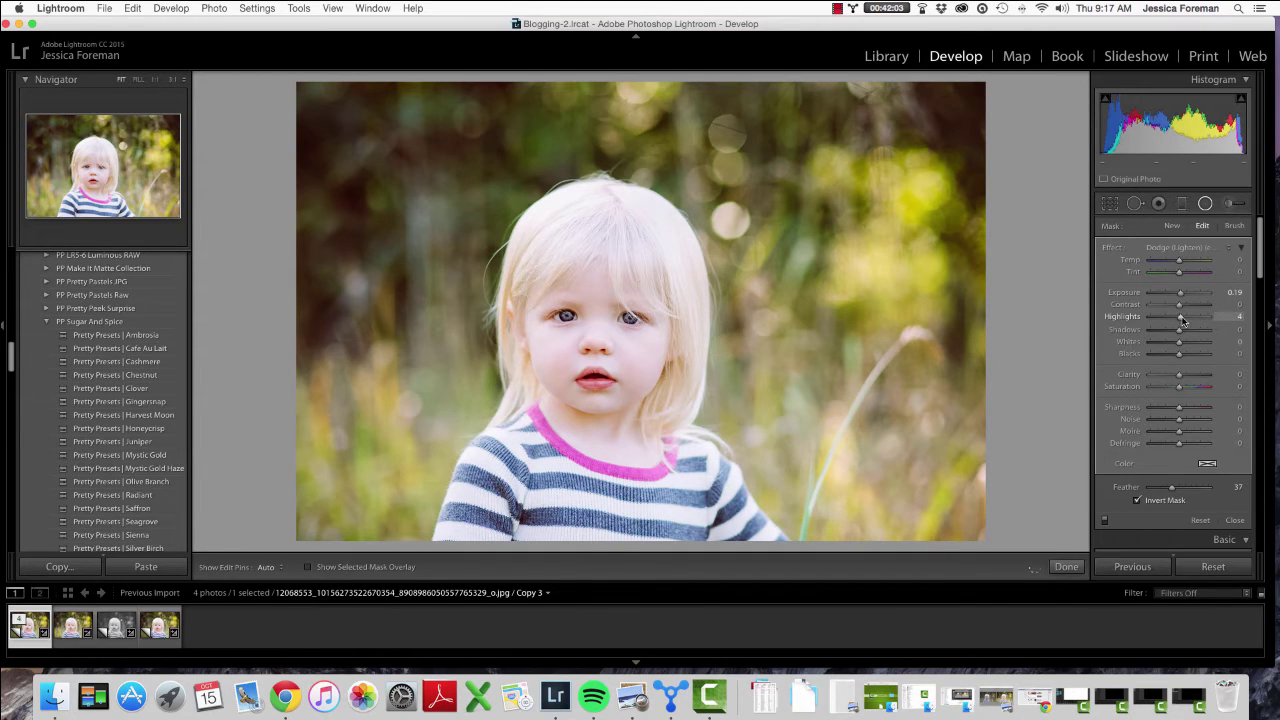
Set the radial filter's Highlights to 6 and Shadows to 14, and finish editing the filter.
drag(1180, 333, 1181, 336)
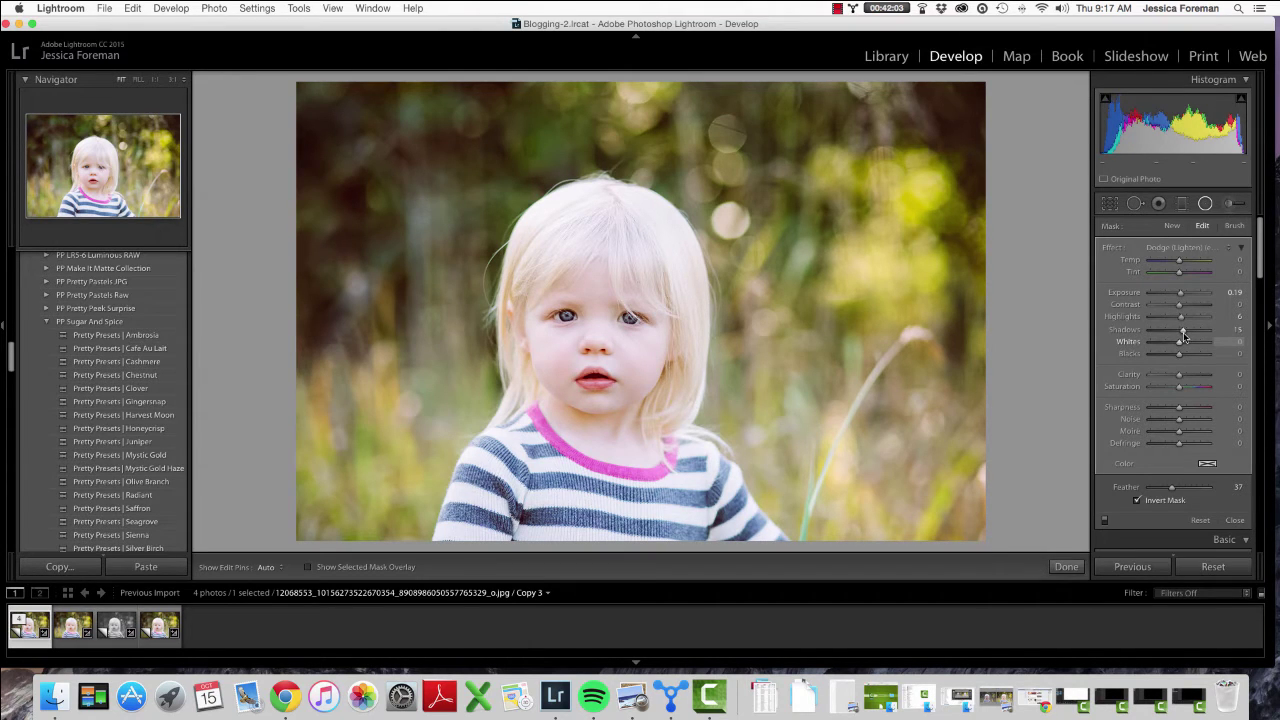
drag(1183, 332, 1185, 332)
click(1236, 330)
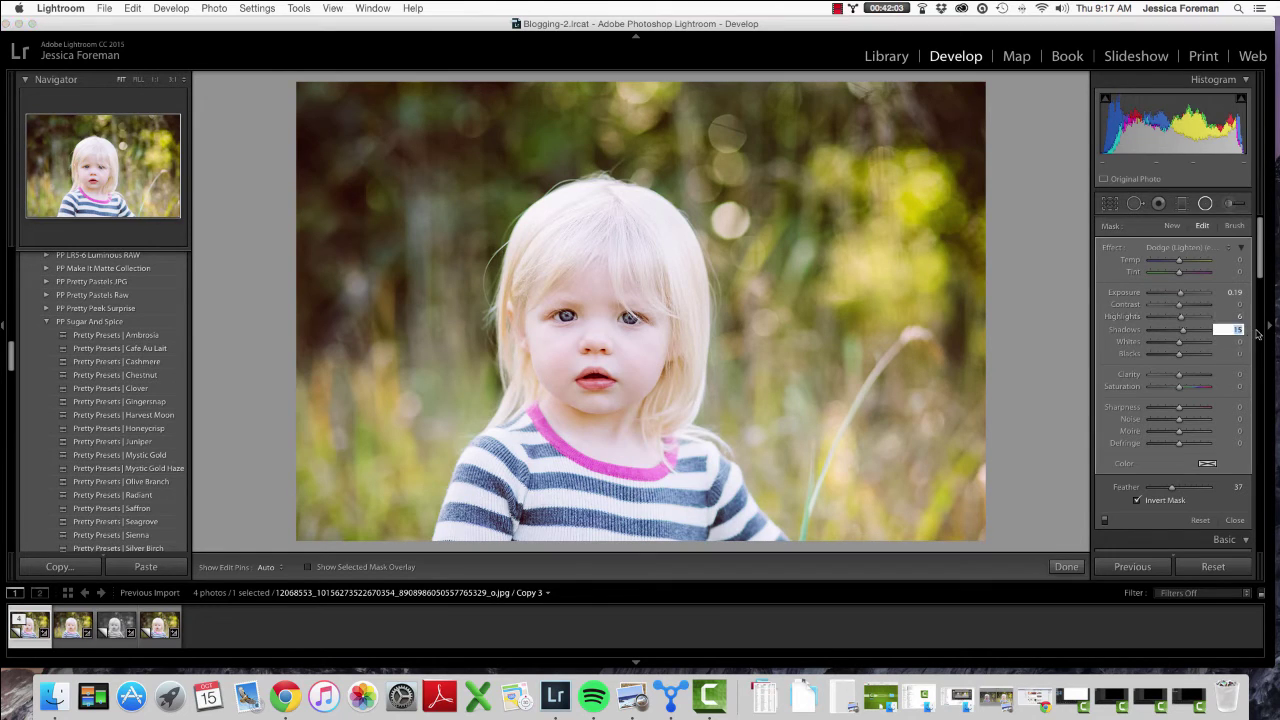
text(14)
key(Return)
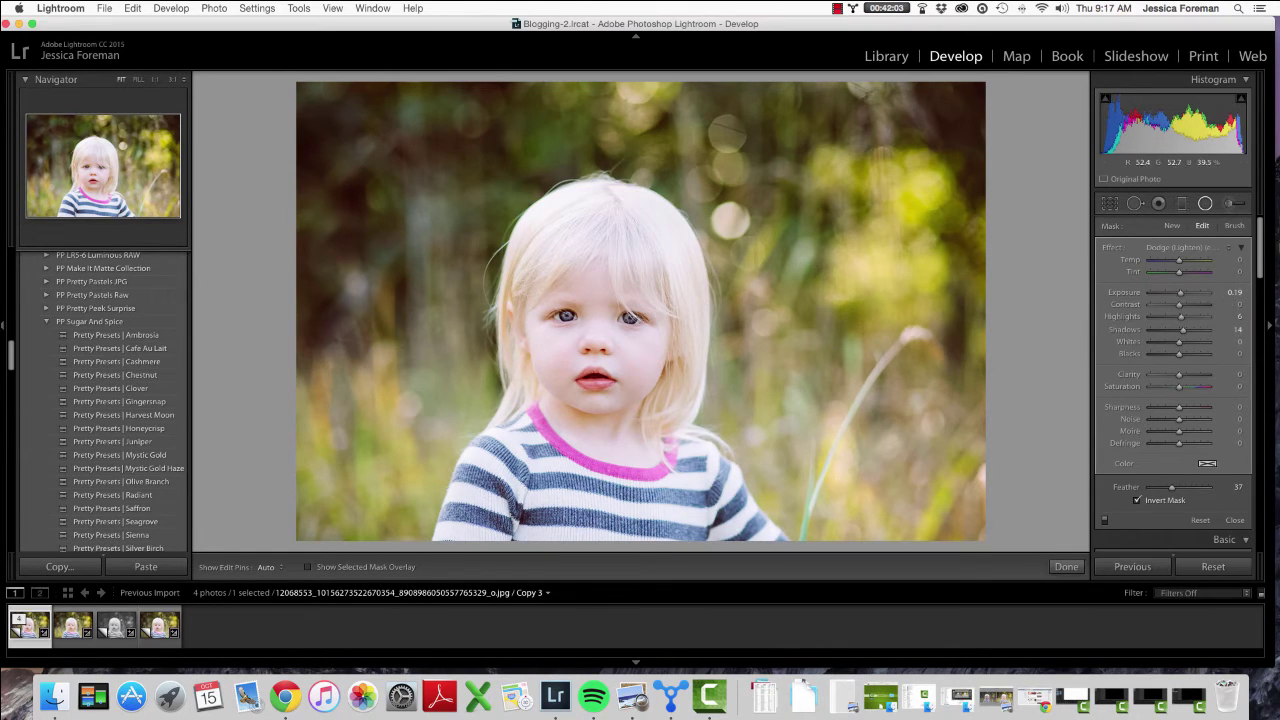
click(1236, 292)
click(1070, 567)
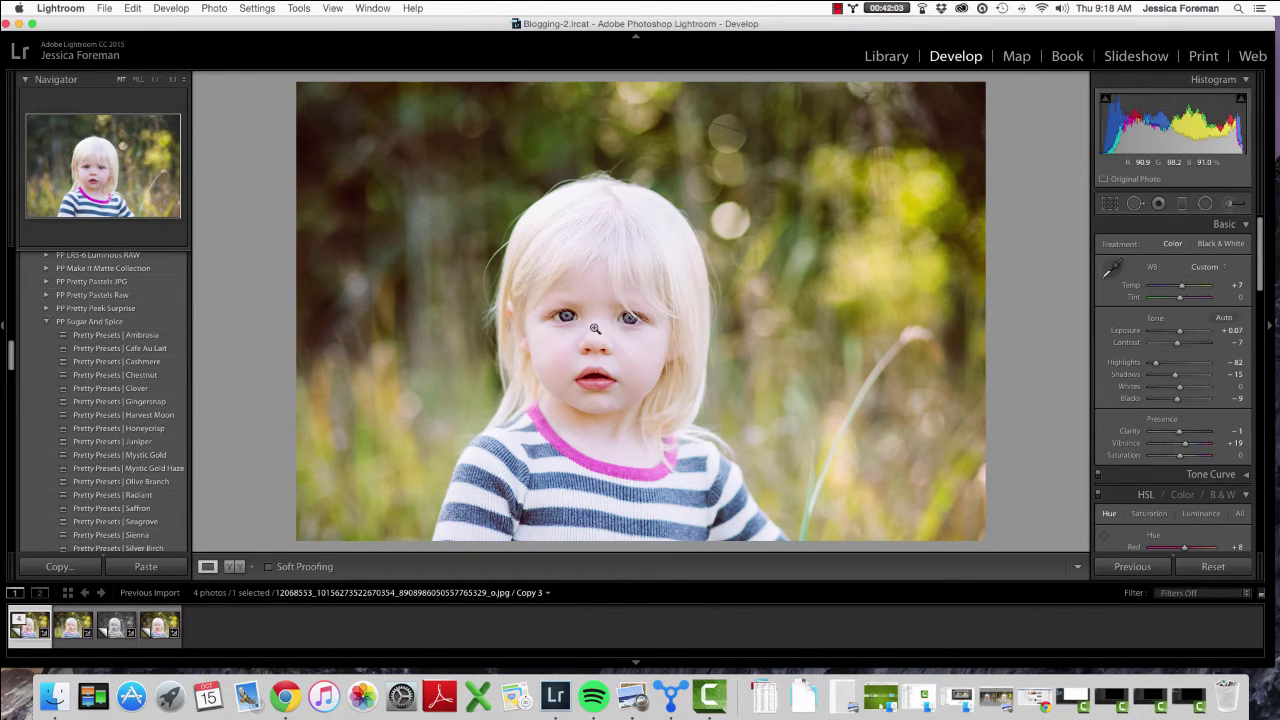
Draw a second inverted radial filter with the Temp effect at 10, centered just above the child's mouth.
click(1208, 204)
click(1186, 253)
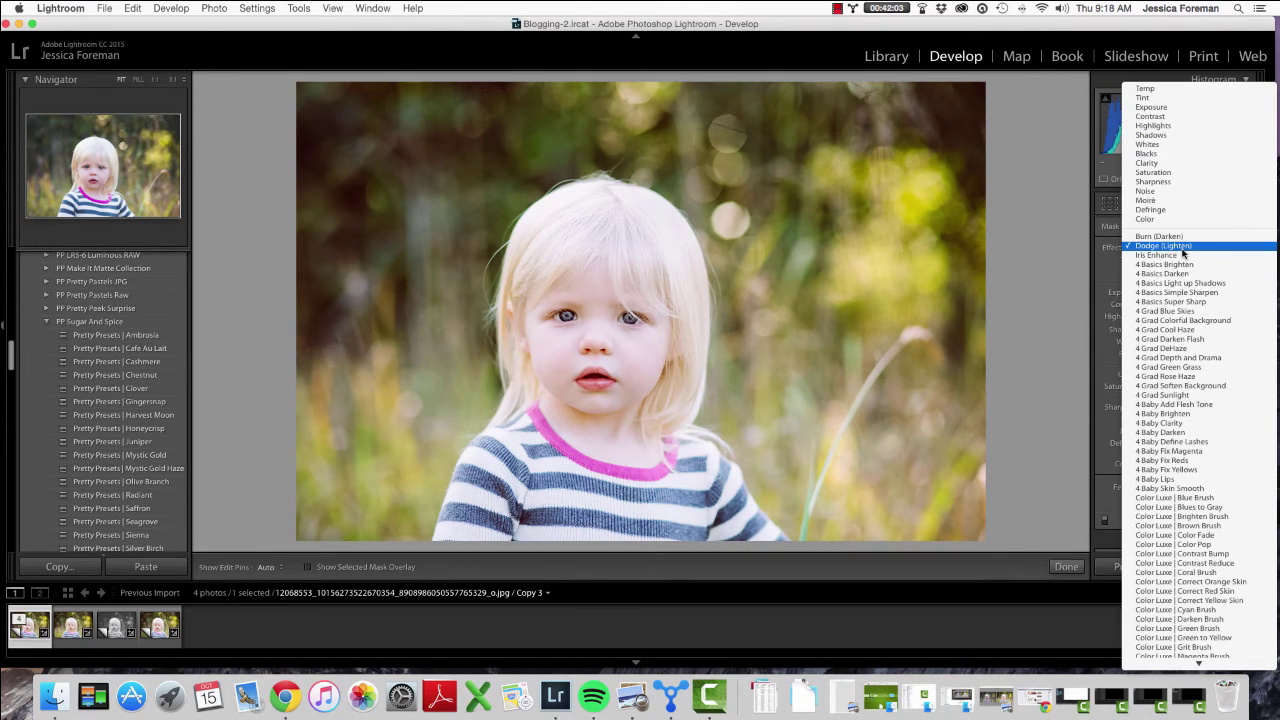
click(1166, 102)
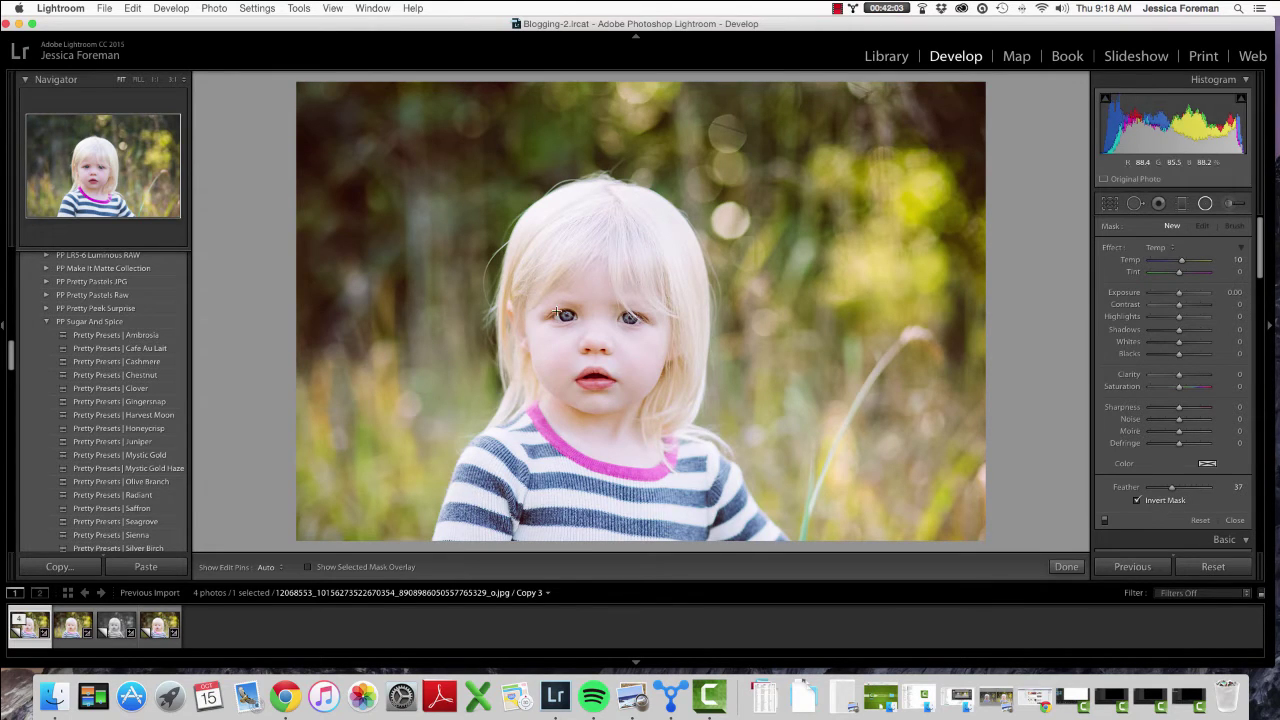
drag(586, 405, 634, 438)
click(528, 324)
key(h)
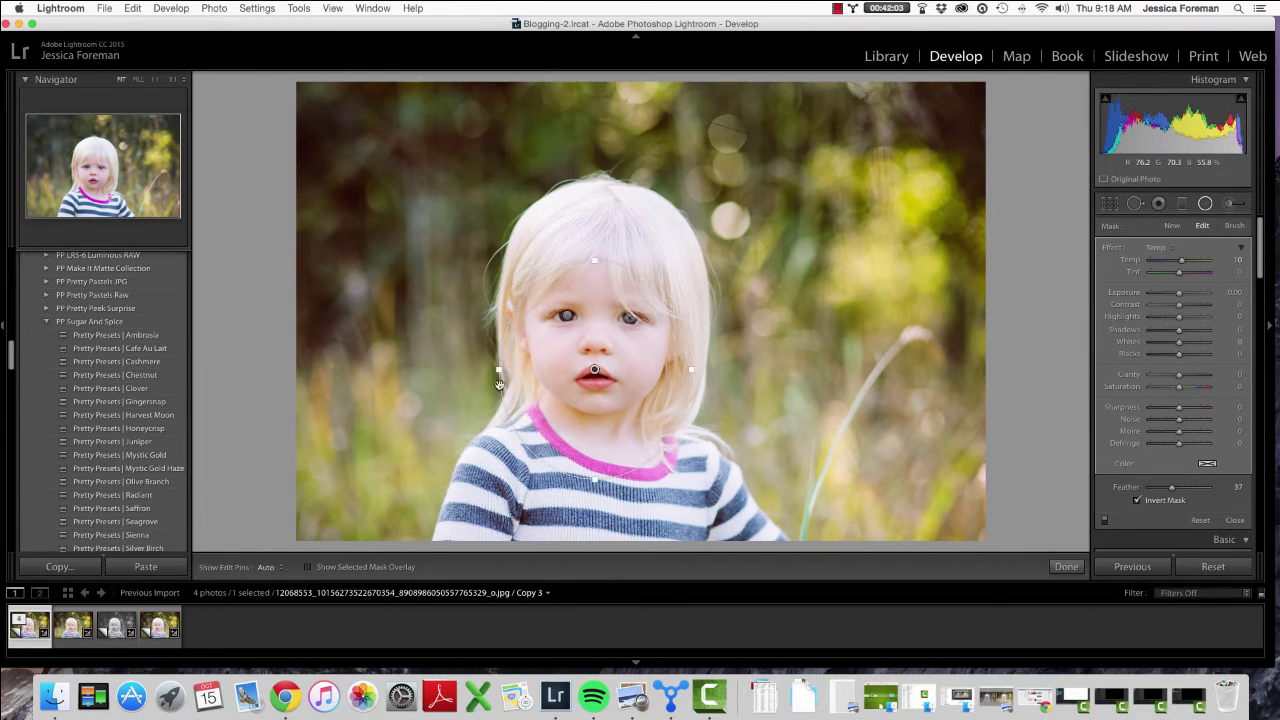
Narrow the Temp radial filter to fit the width of the child's face and finish editing it.
drag(506, 370, 516, 369)
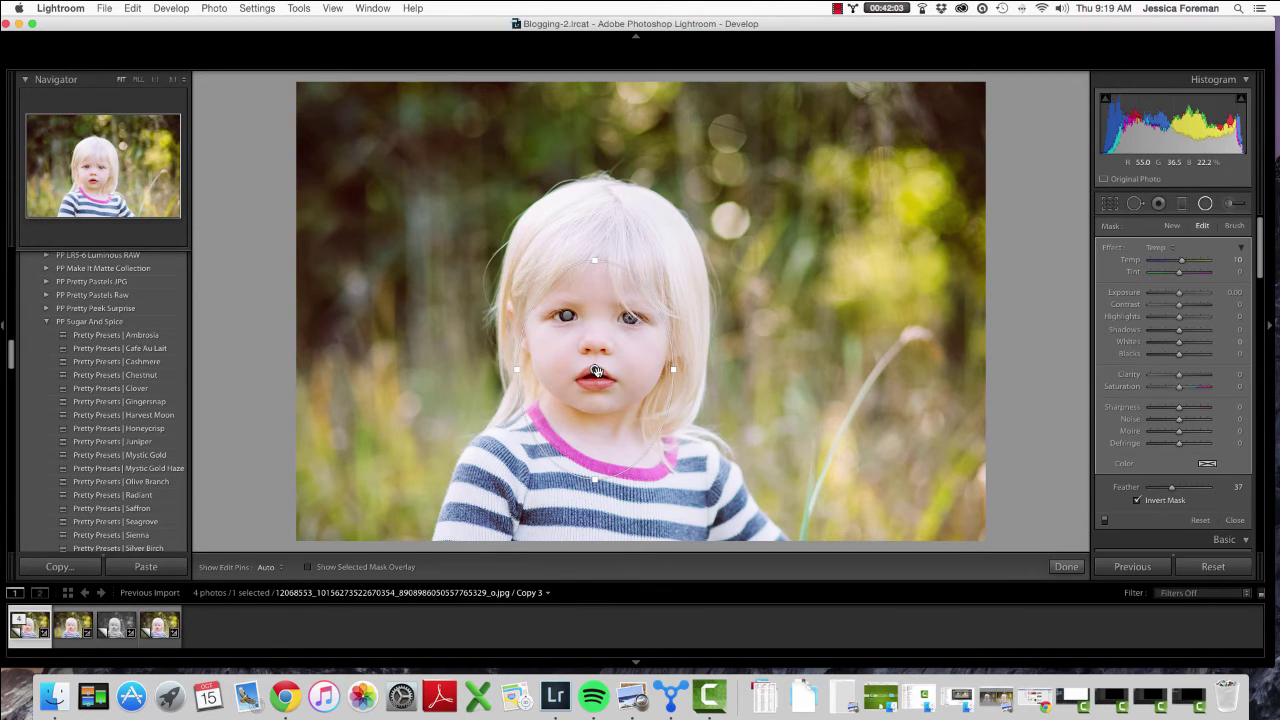
mouse_move(596, 371)
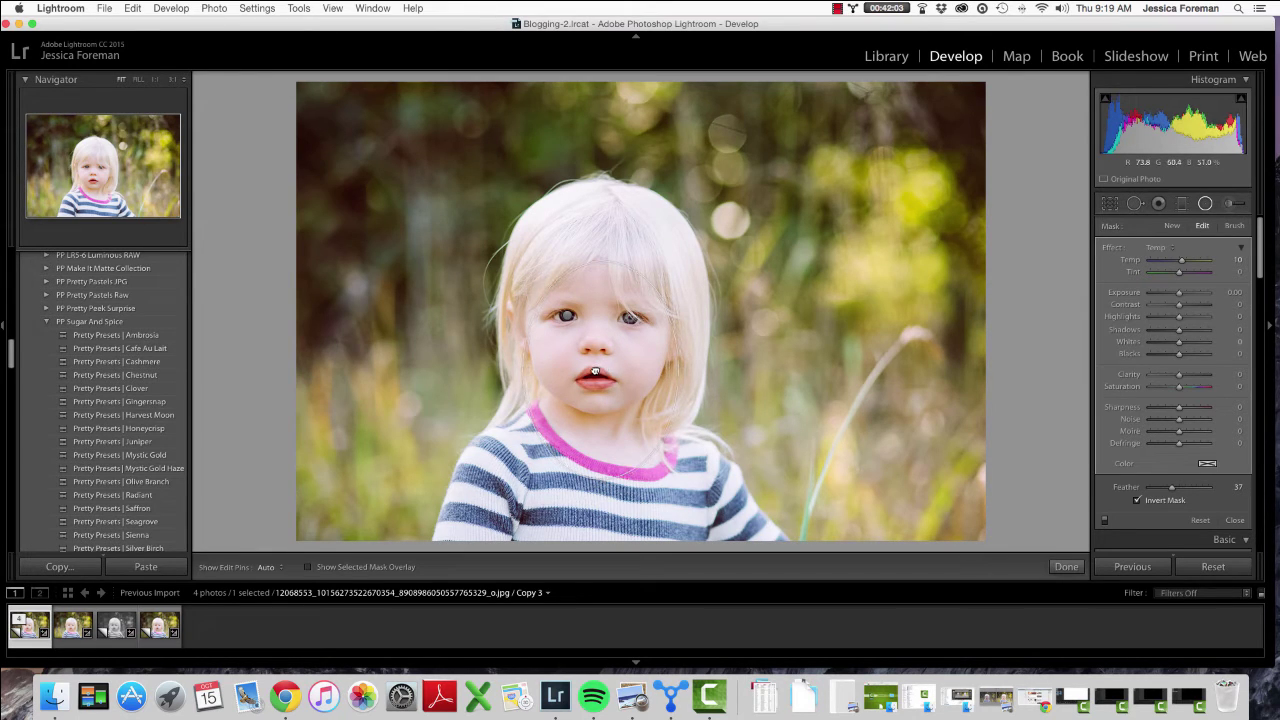
click(1072, 572)
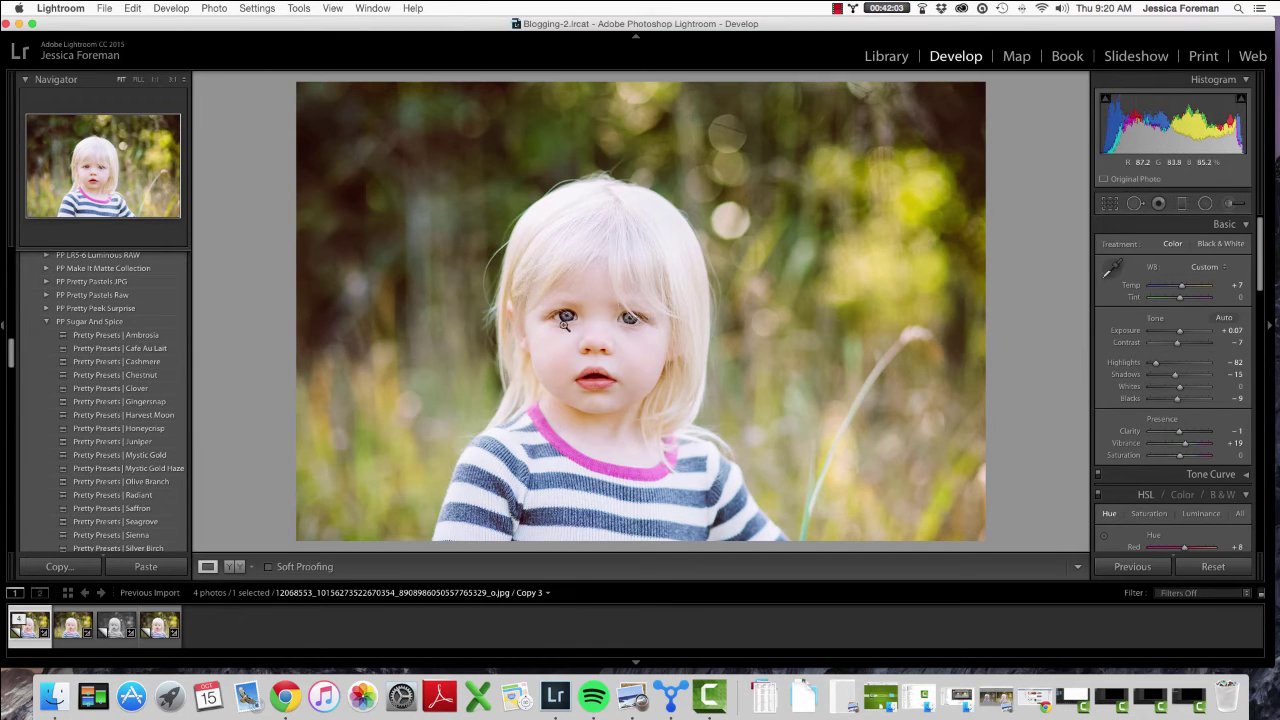
Reselect the Temp radial filter at the child's mouth and turn on its mask overlay.
click(1205, 203)
click(597, 370)
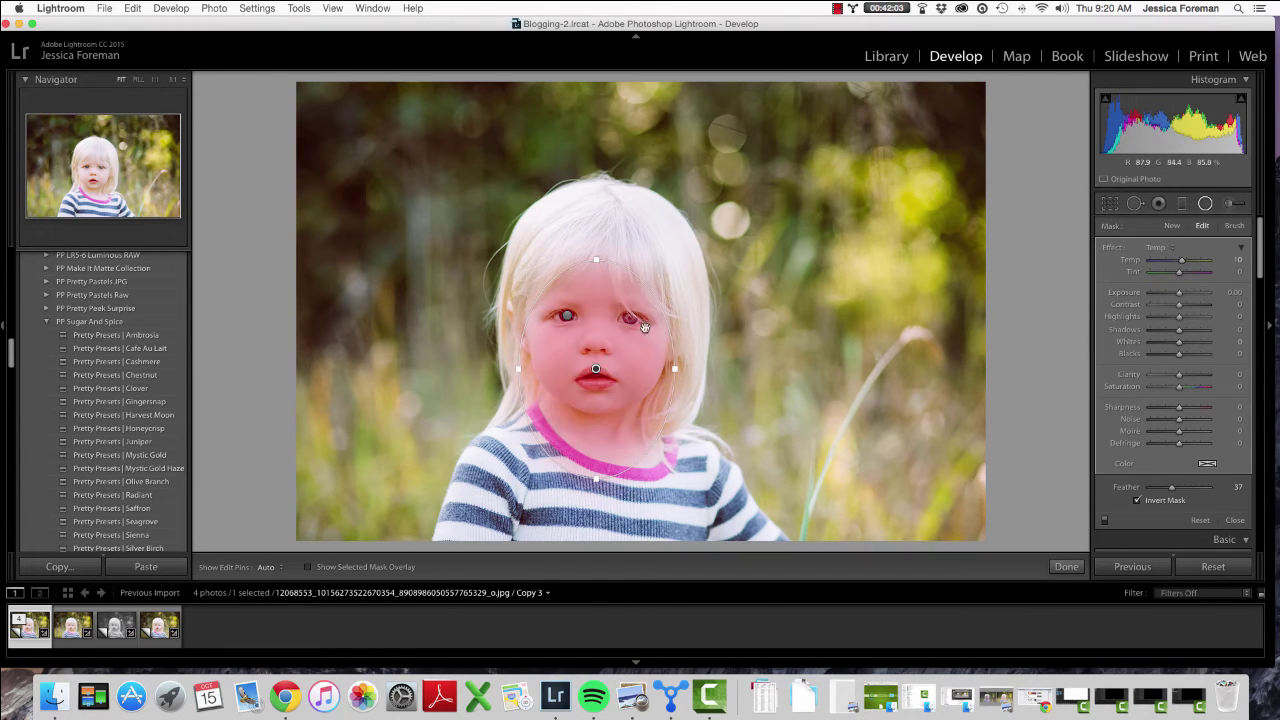
click(309, 568)
Erase the Temp filter's mask from both of the child's eyes using the filter brush at size 1.0.
click(1236, 227)
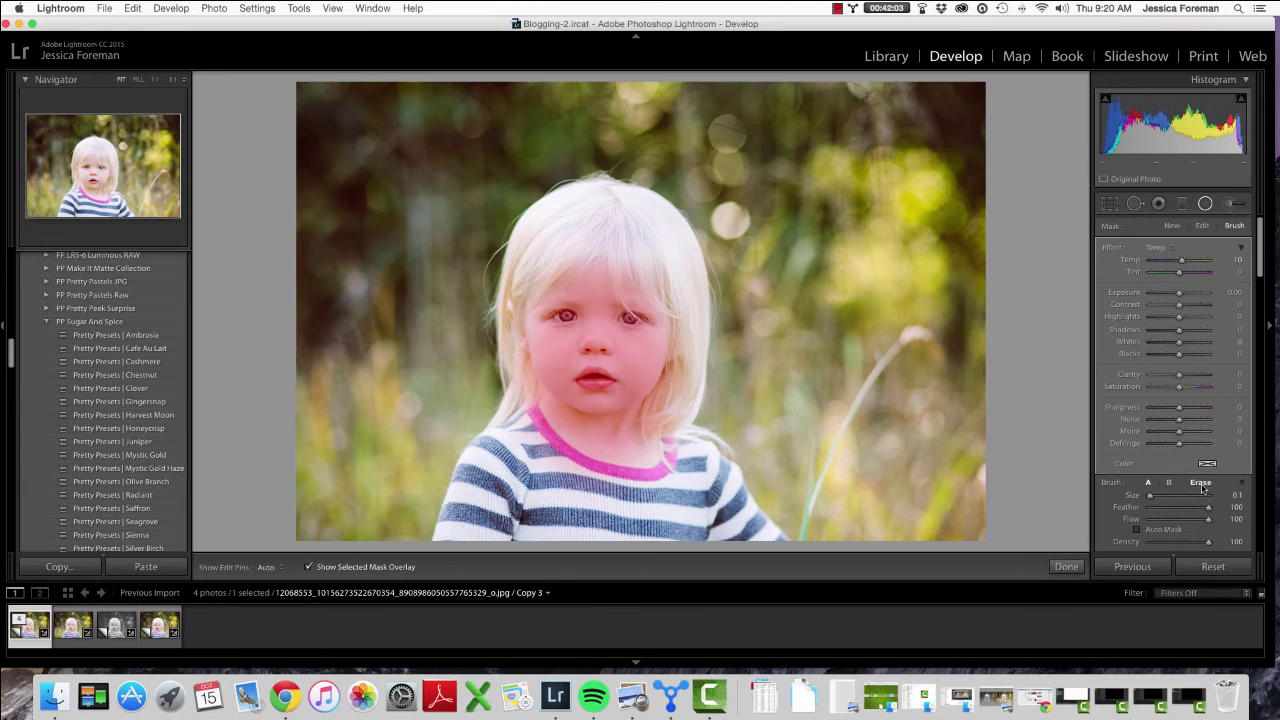
click(1203, 483)
scroll(851, 351, down, 8)
scroll(628, 320, down, 2)
key(h)
key(h)
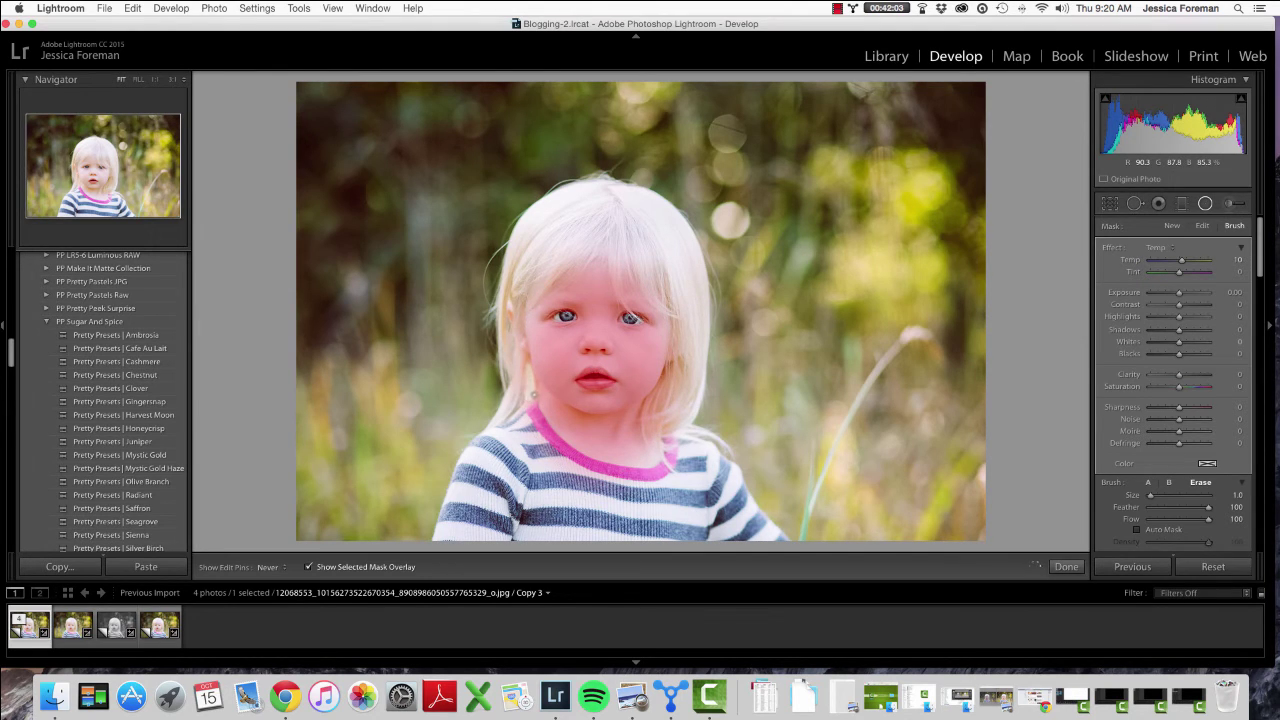
Finish editing the Temp filter and draw a non-inverted Burn (Darken) radial filter at exposure -0.30 over the background left of the child.
key(h)
click(1066, 567)
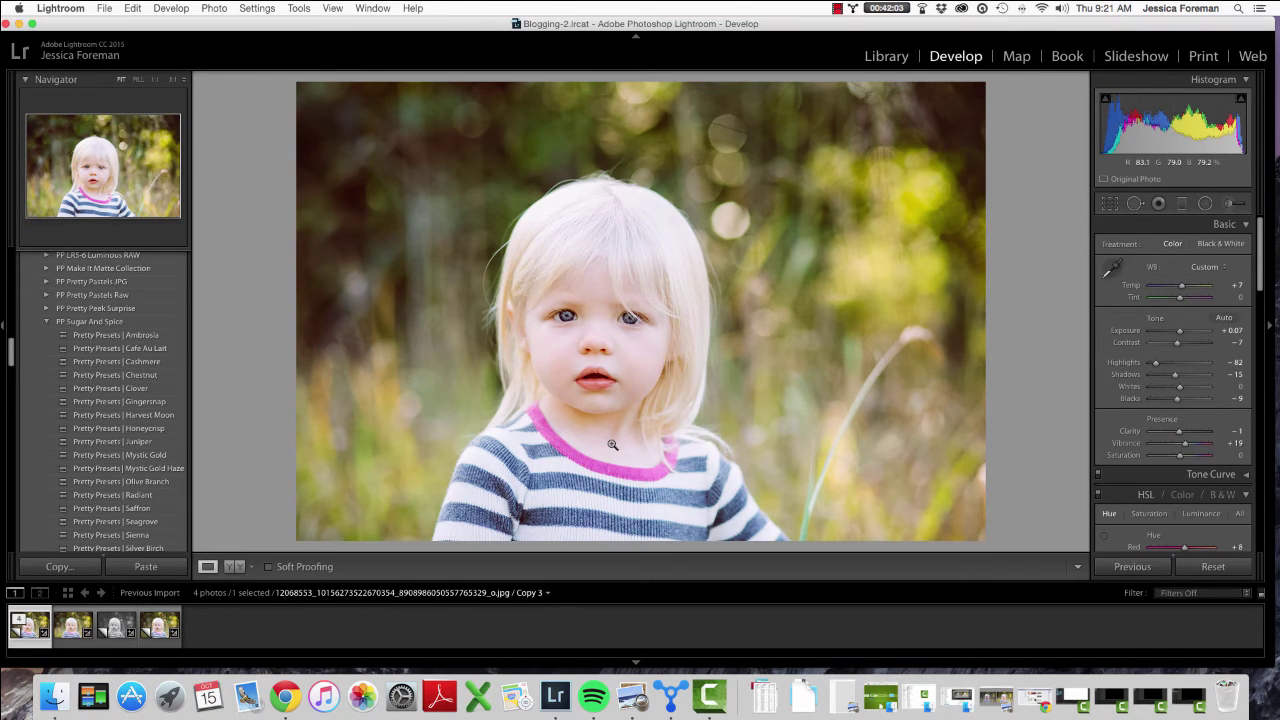
click(1205, 203)
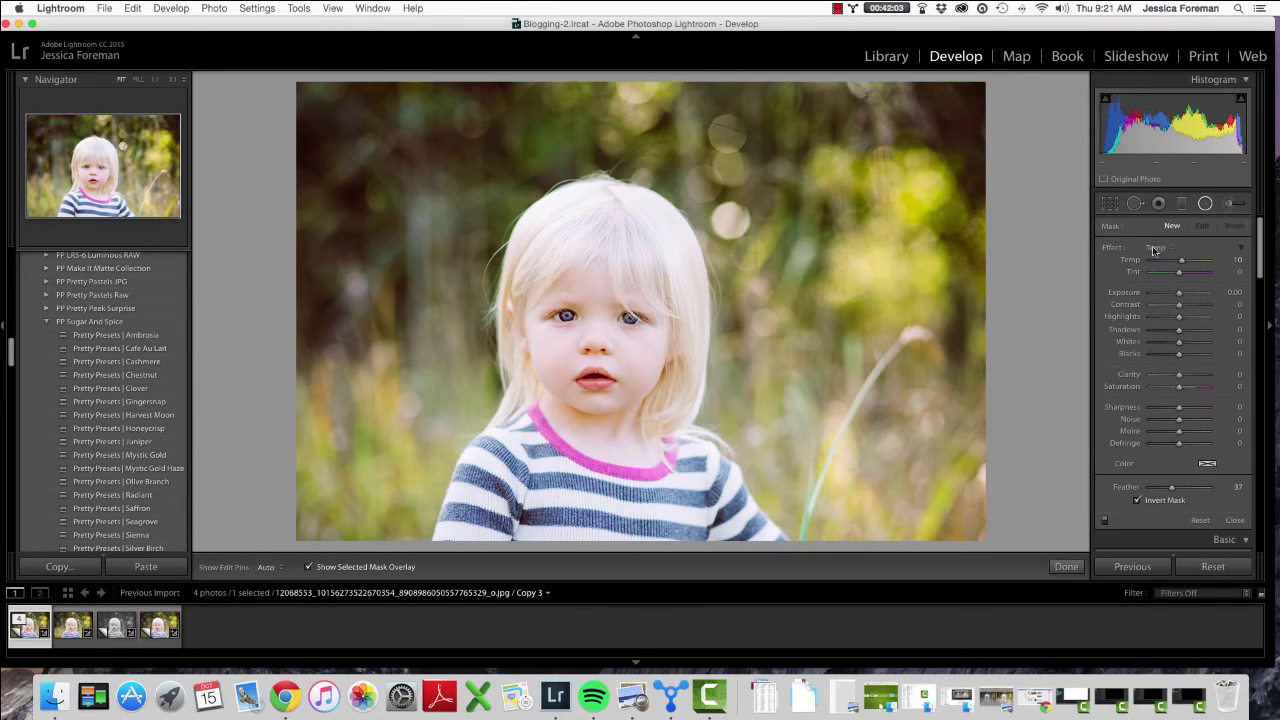
click(1172, 246)
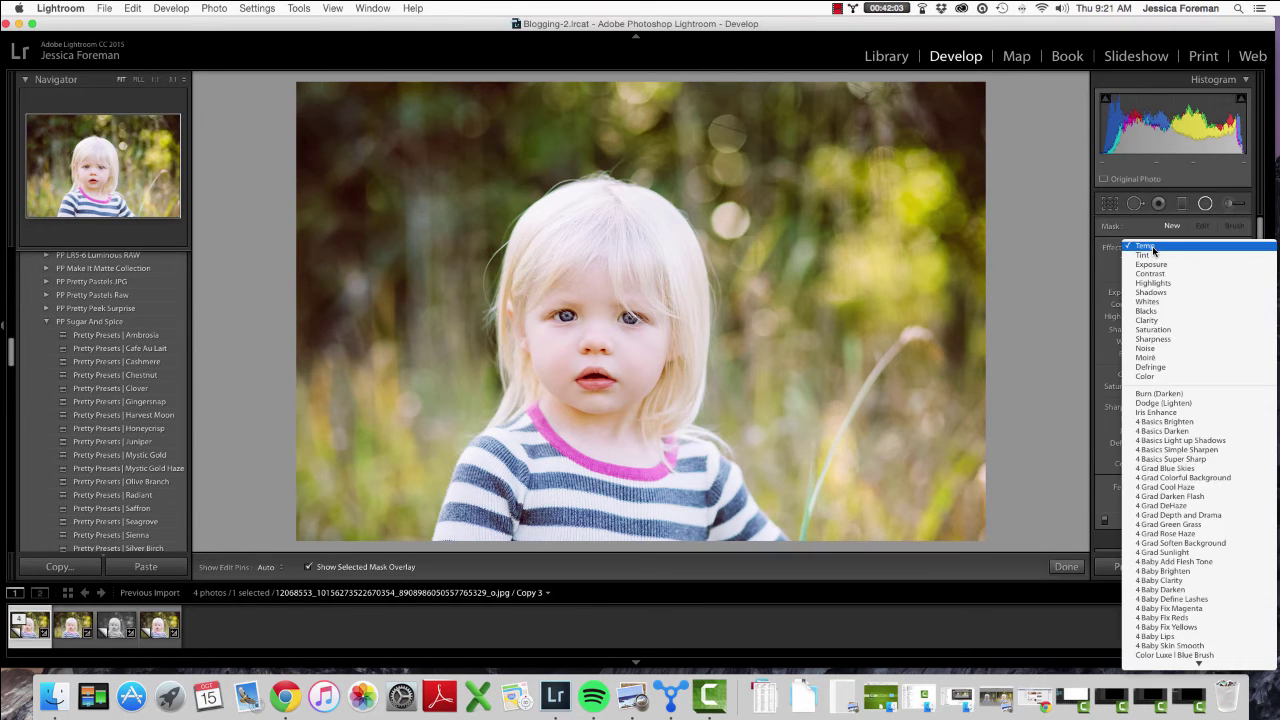
click(1180, 397)
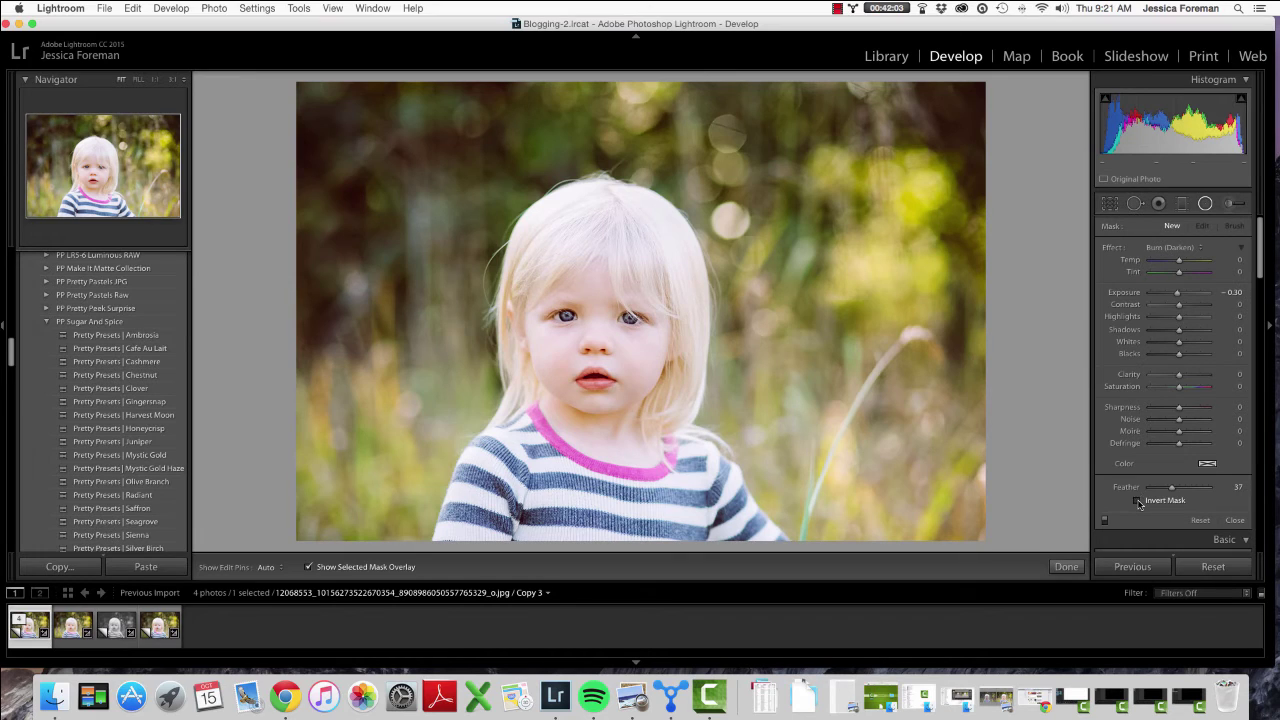
drag(450, 268, 582, 381)
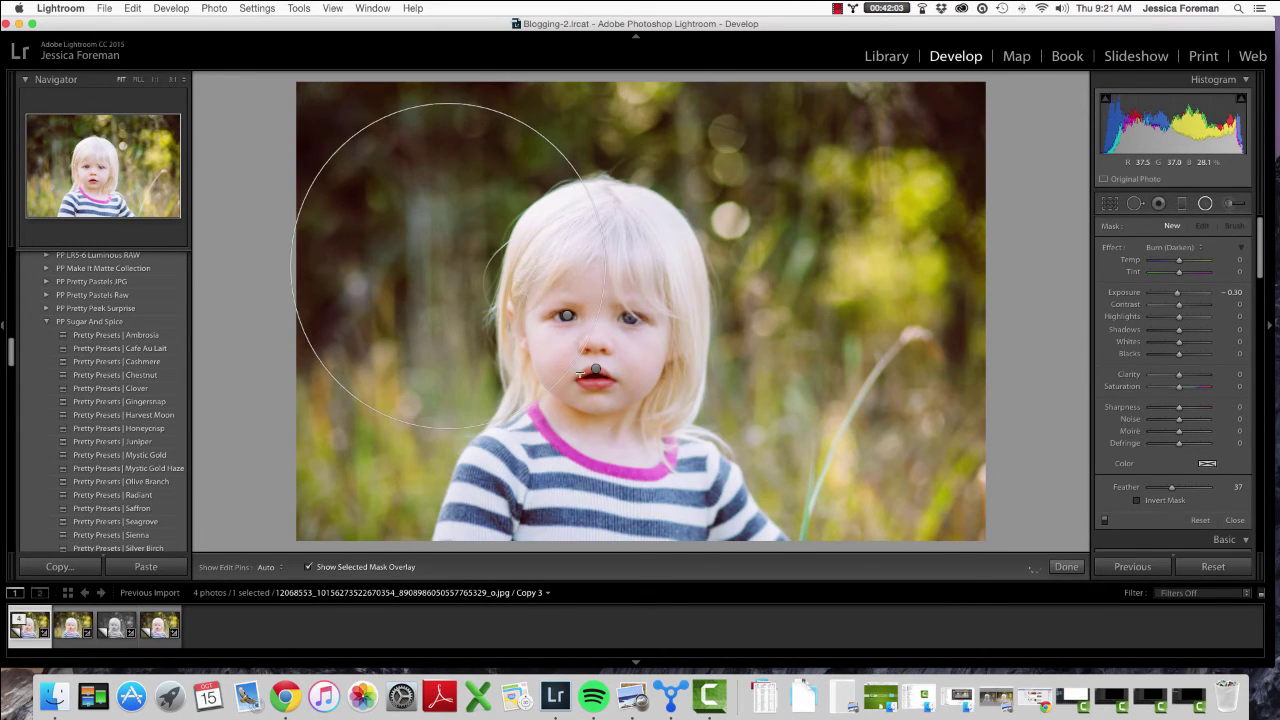
Center the Burn (Darken) radial filter on the child's face, enlarge its ellipse around the head and shoulders, and finish editing.
drag(456, 268, 604, 322)
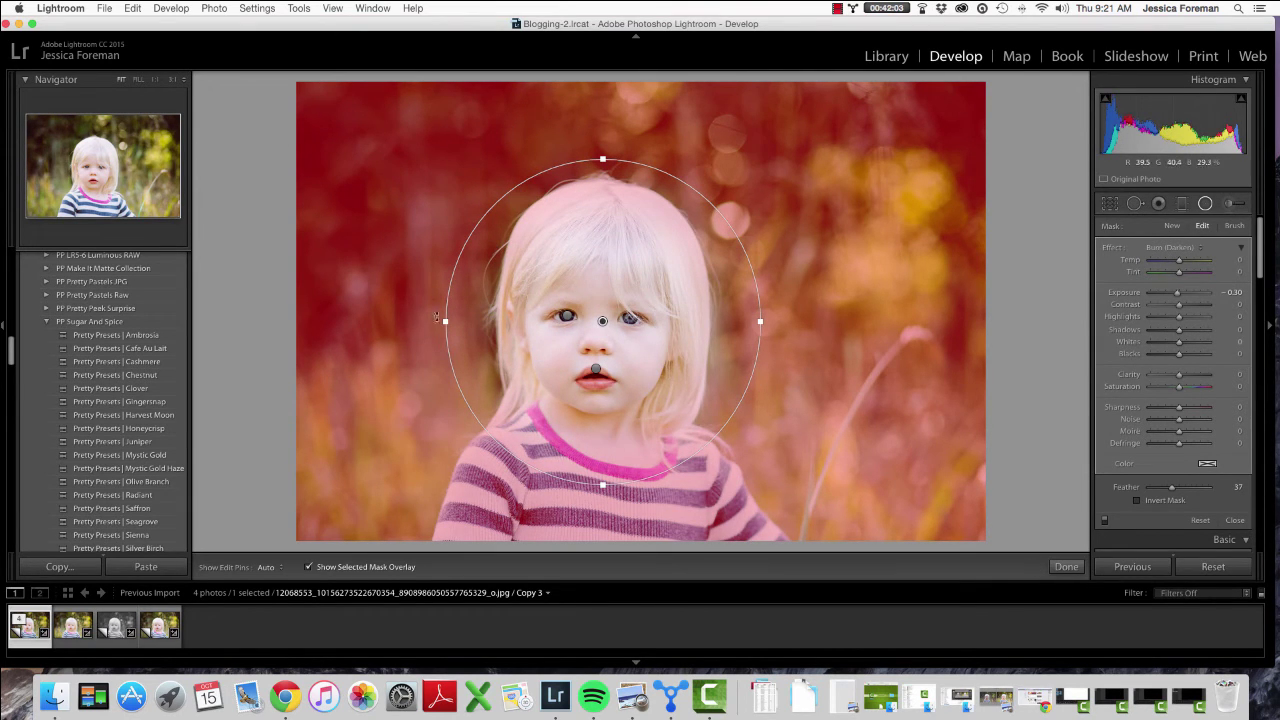
drag(444, 323, 434, 321)
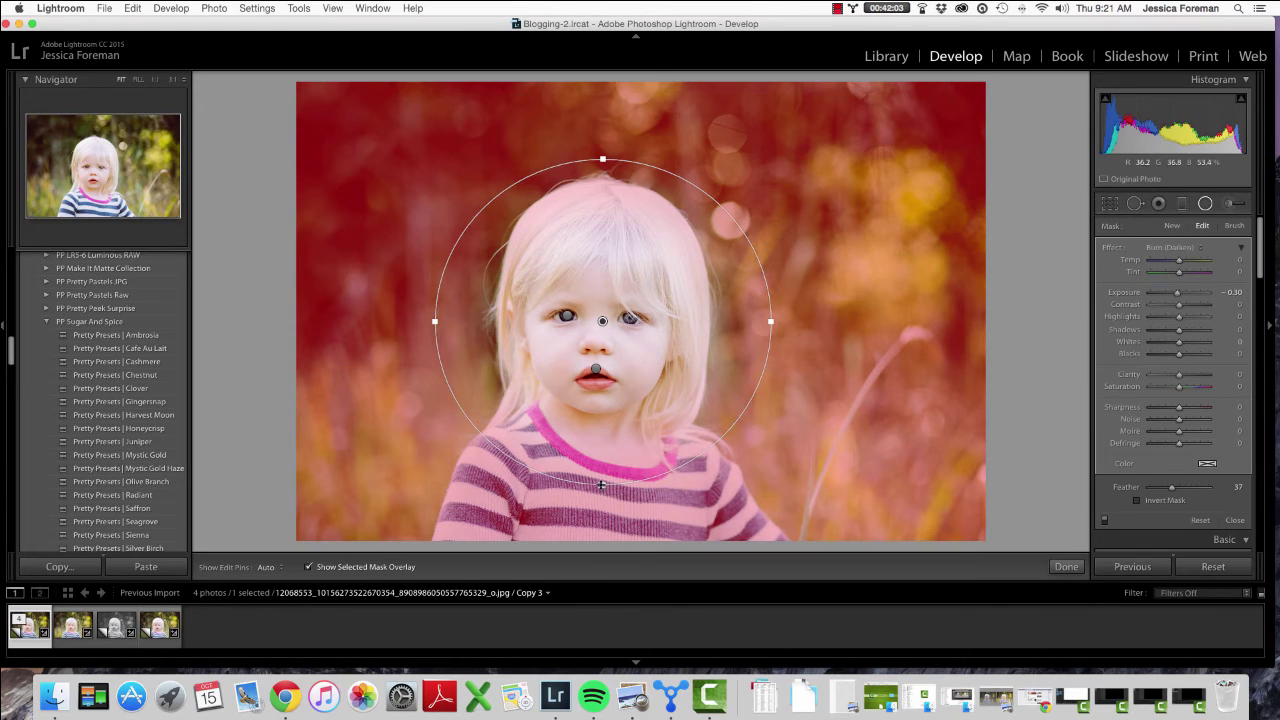
drag(603, 486, 604, 523)
drag(598, 331, 601, 345)
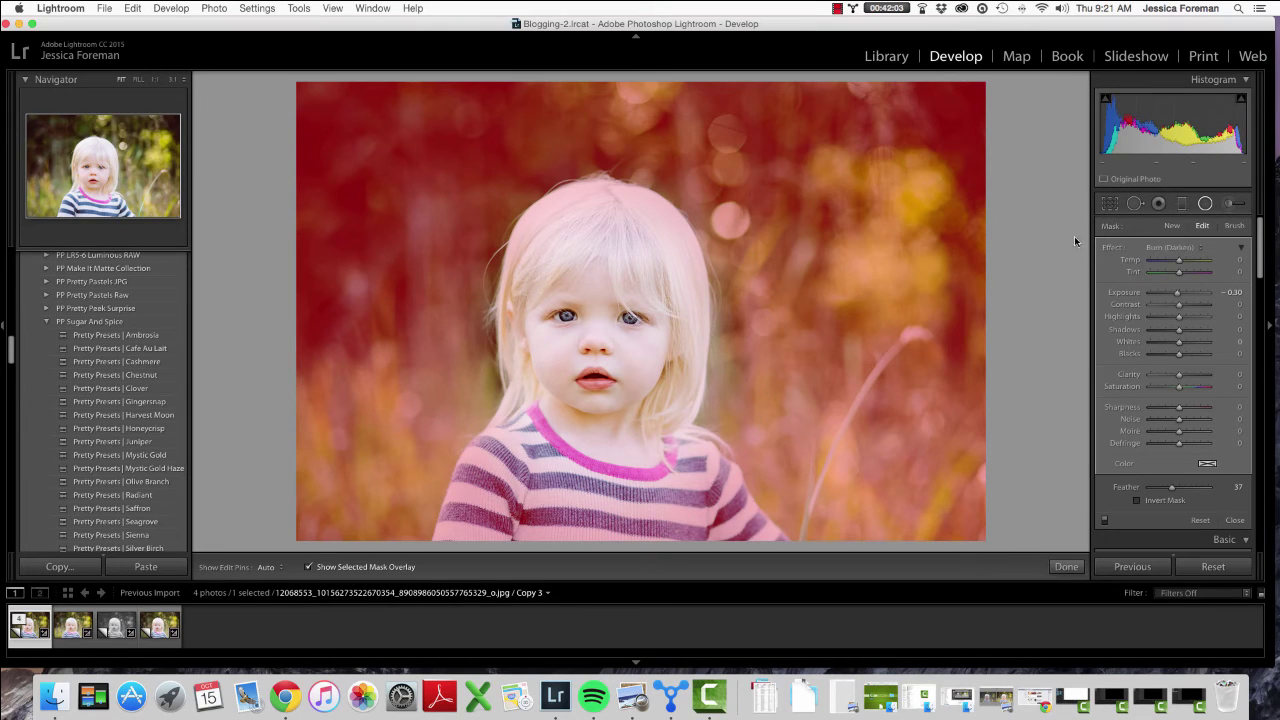
click(1067, 567)
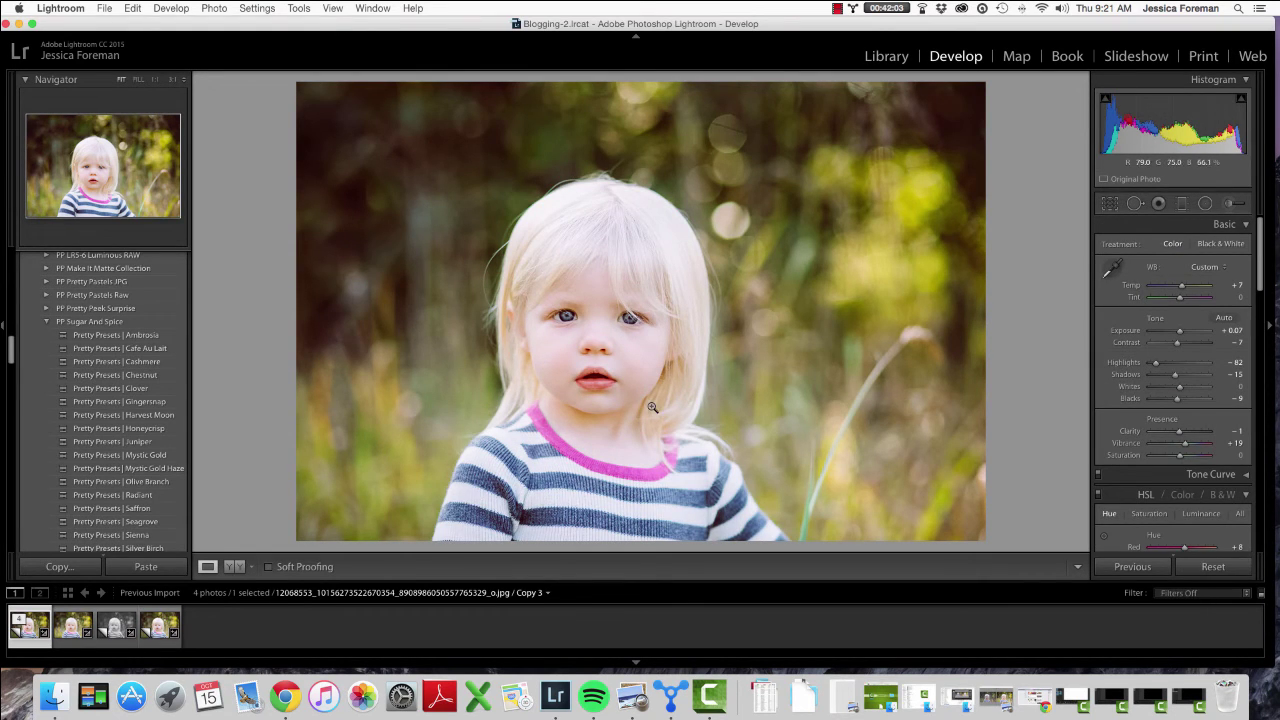
Try the 4 Grad Depth and Drama effect on the radial filter surrounding the child.
click(1205, 204)
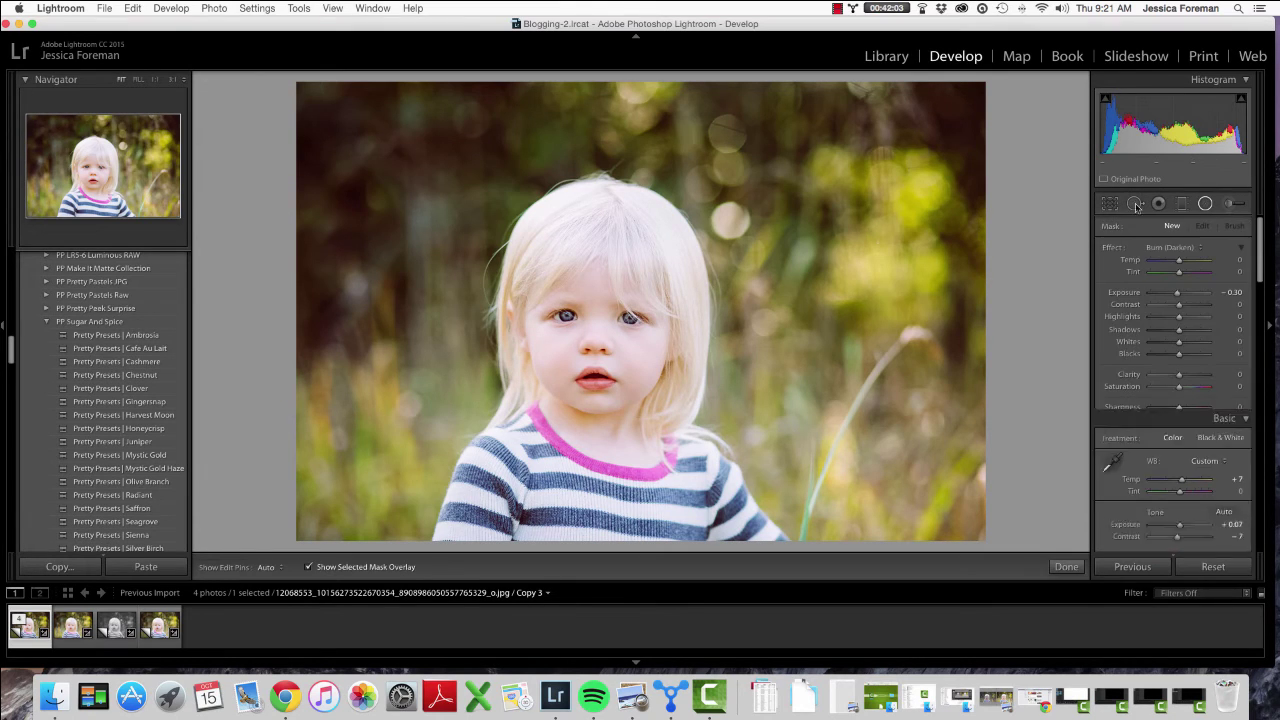
click(594, 371)
click(605, 346)
click(1165, 247)
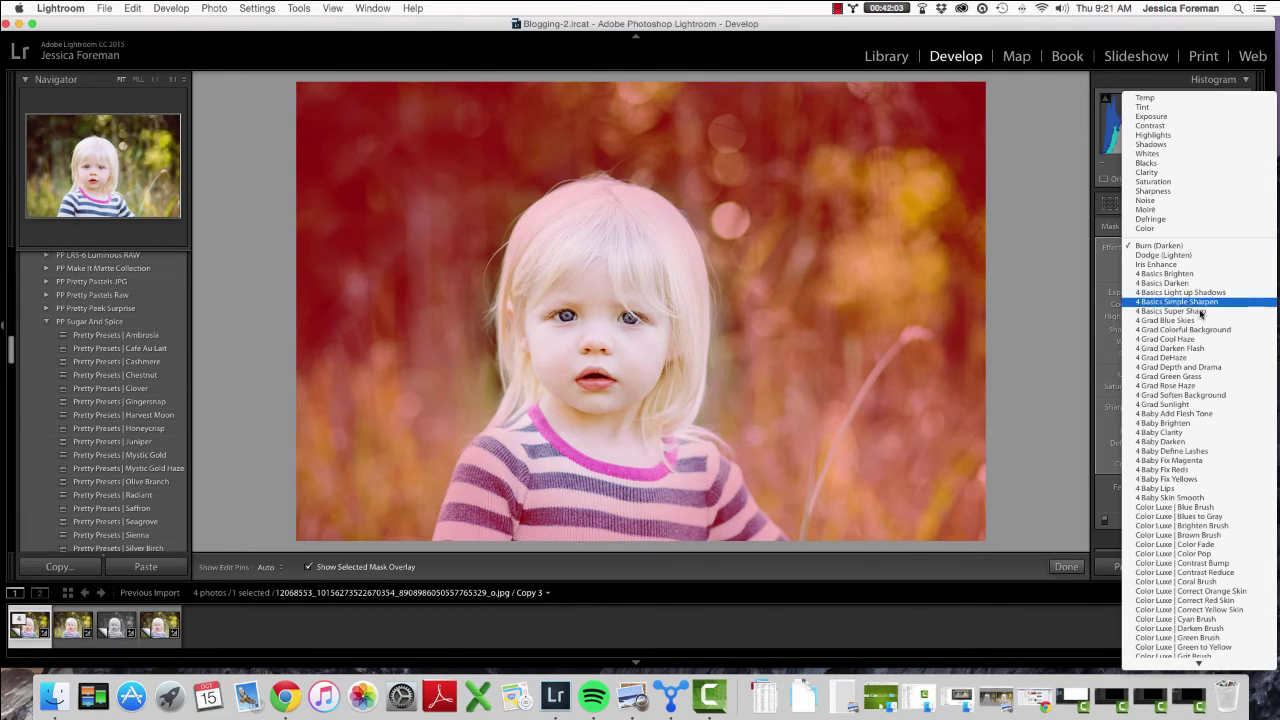
click(1215, 368)
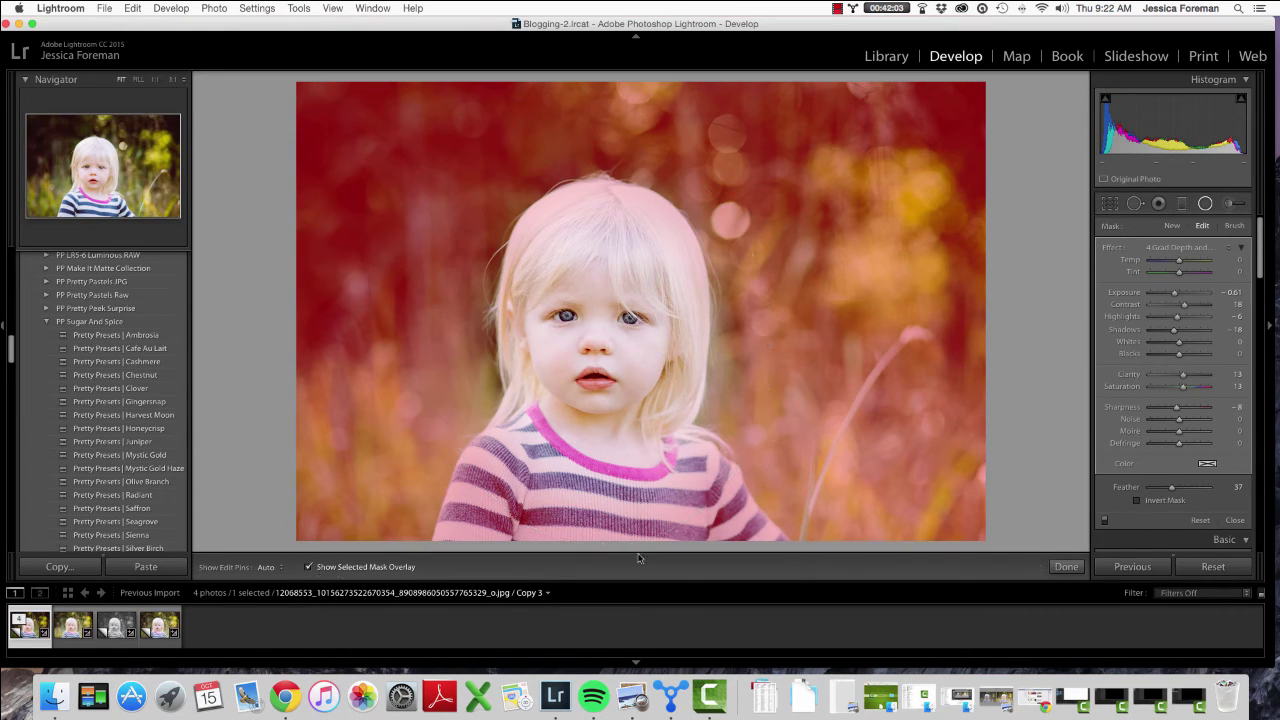
click(1066, 566)
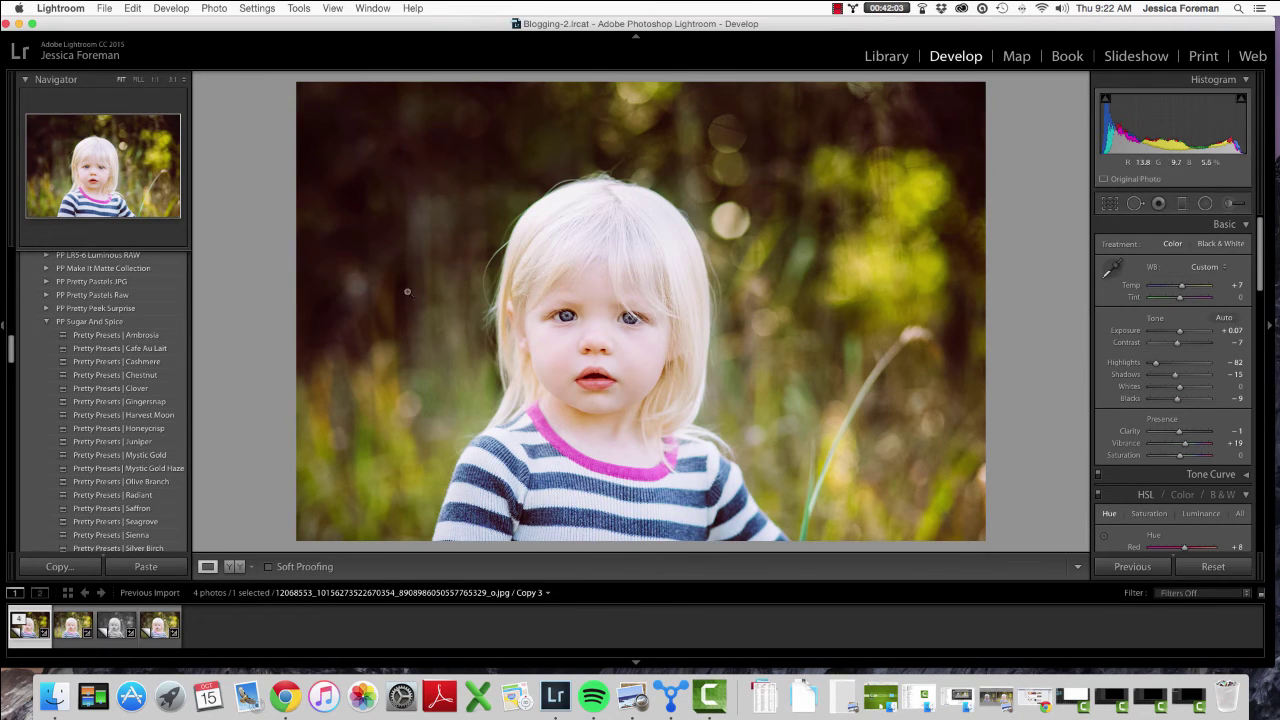
click(1206, 204)
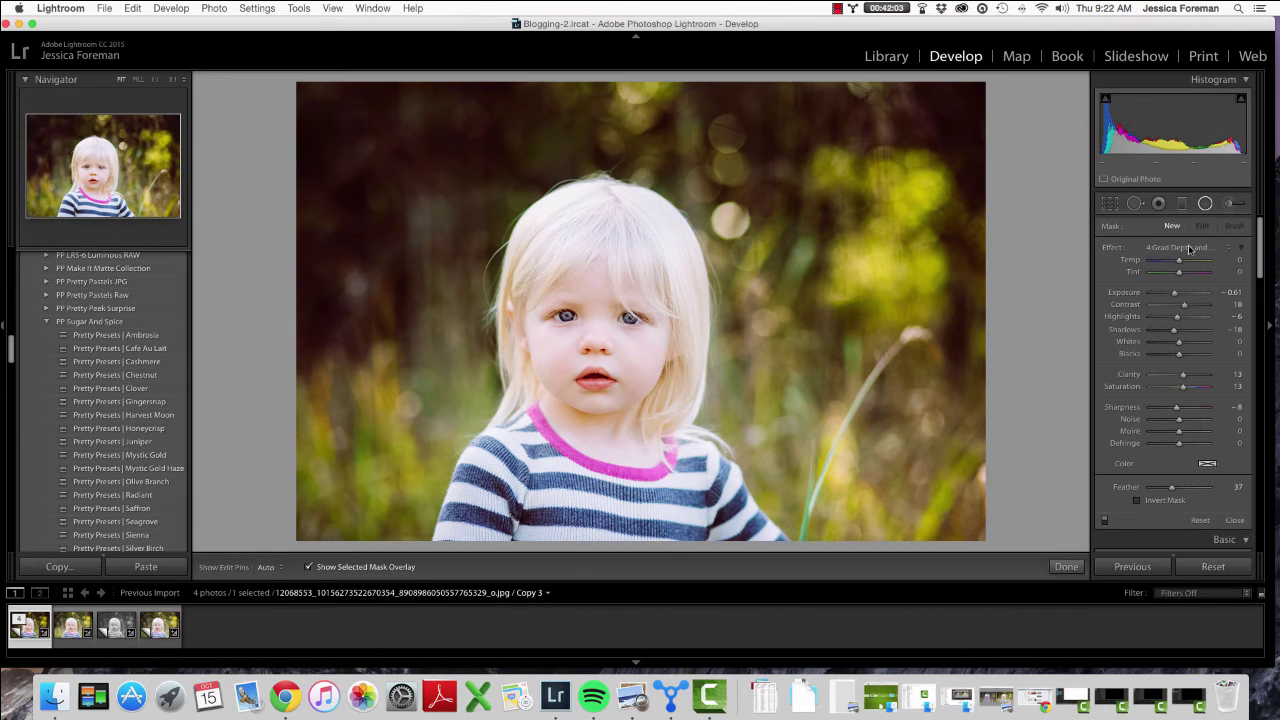
click(1189, 249)
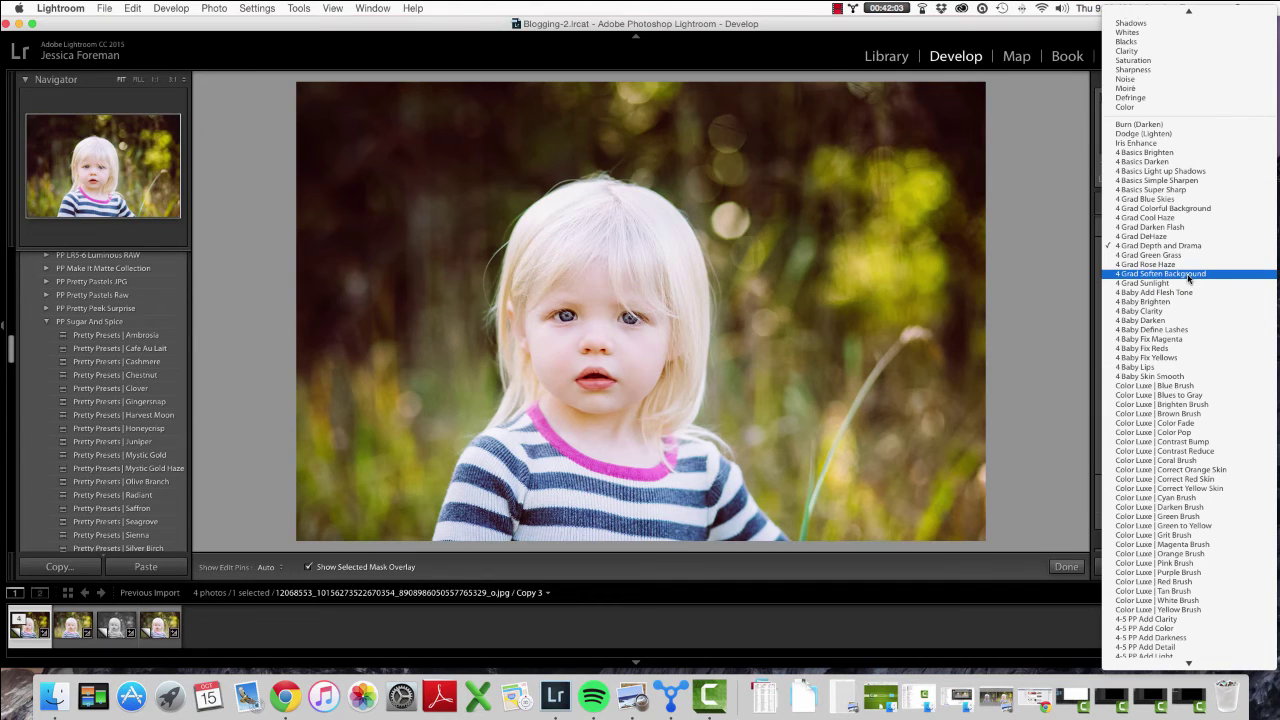
click(1189, 274)
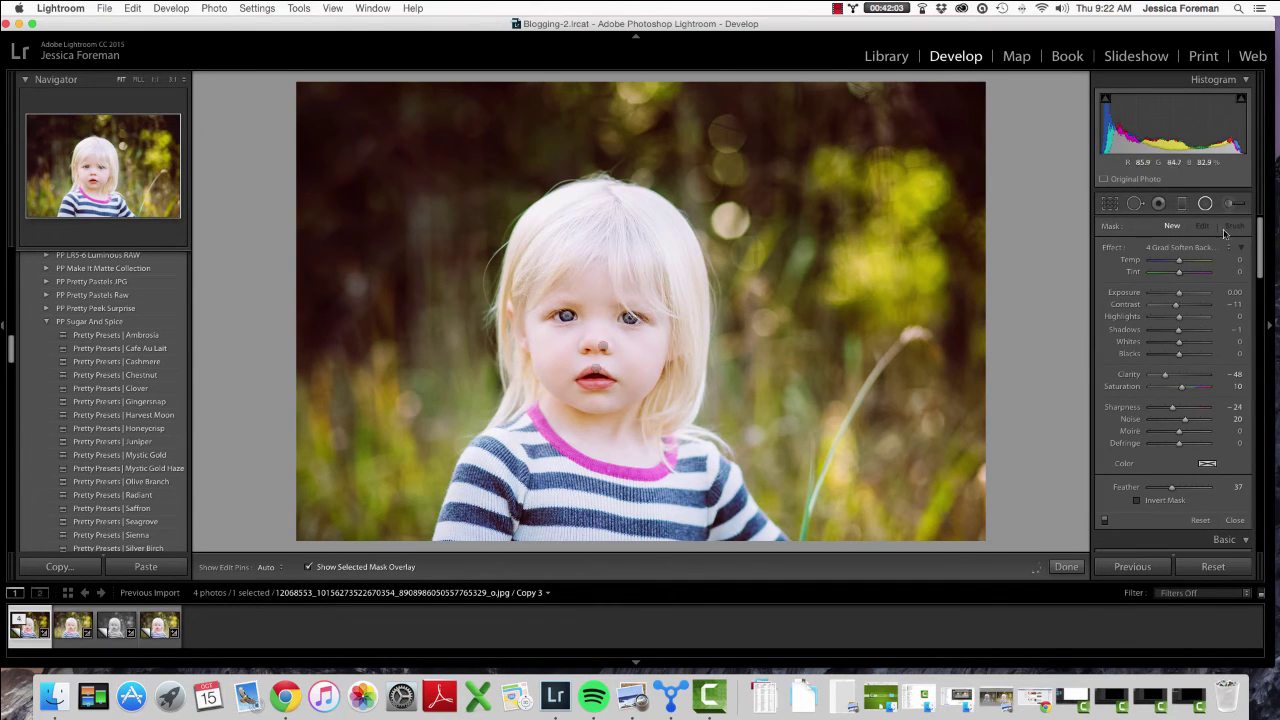
click(1206, 204)
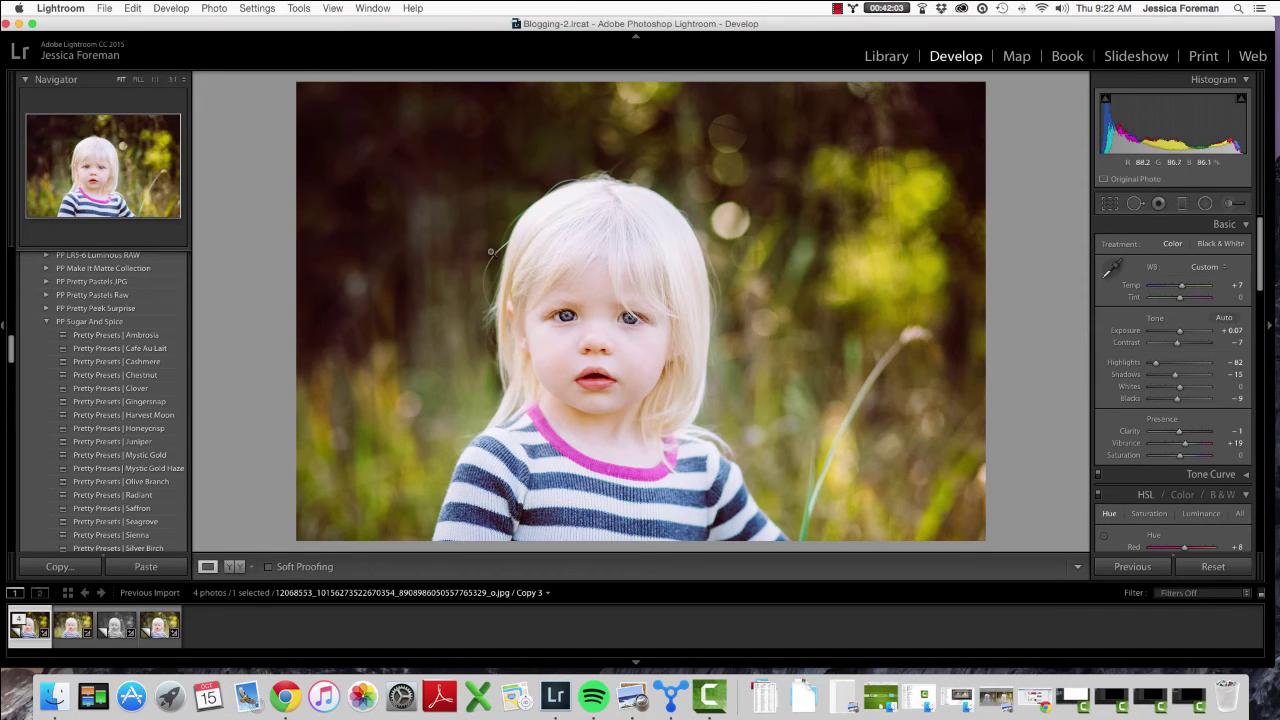
Try the 4 Grad Soften Background effect on the existing radial filter surrounding the child, and hide its mask overlay.
click(1206, 204)
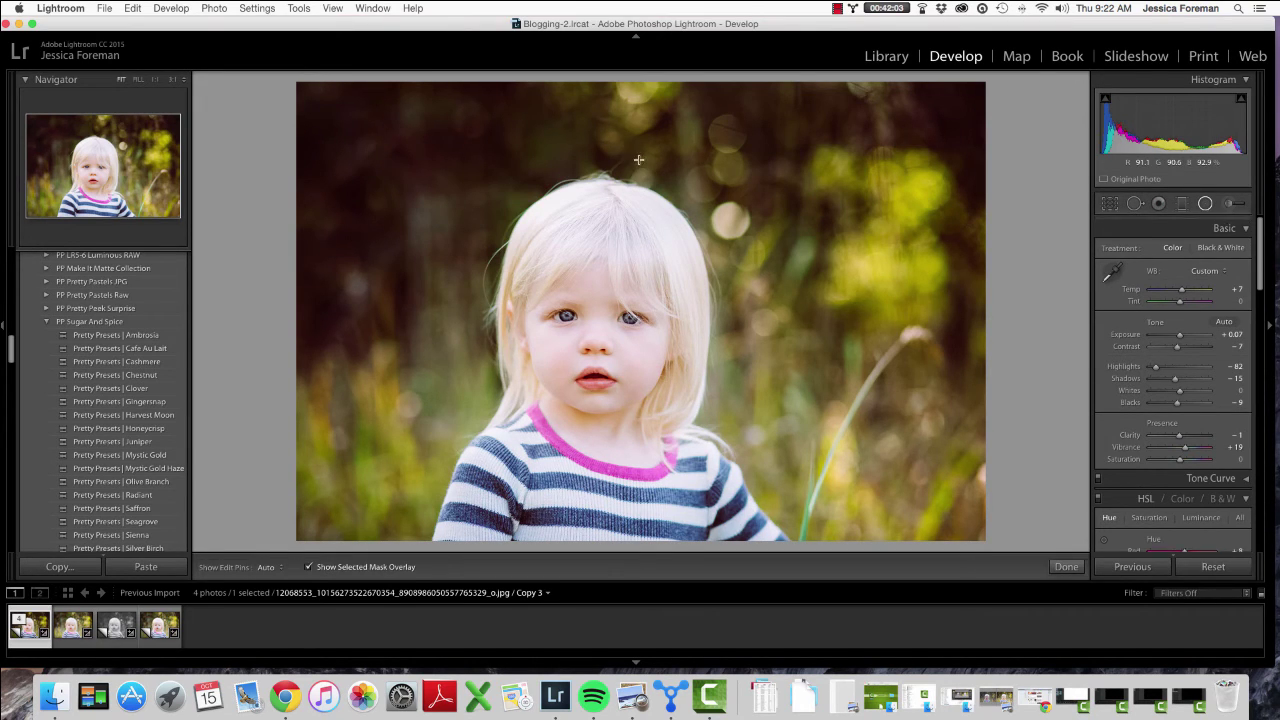
click(595, 366)
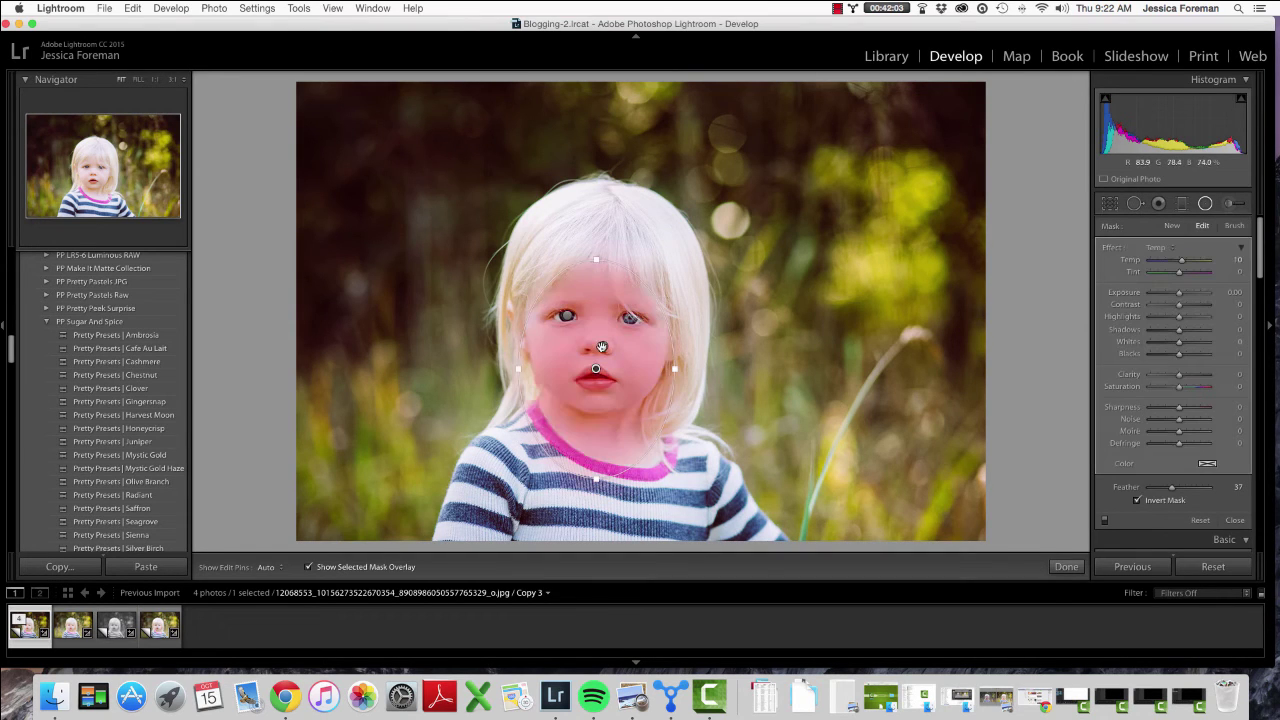
click(1160, 248)
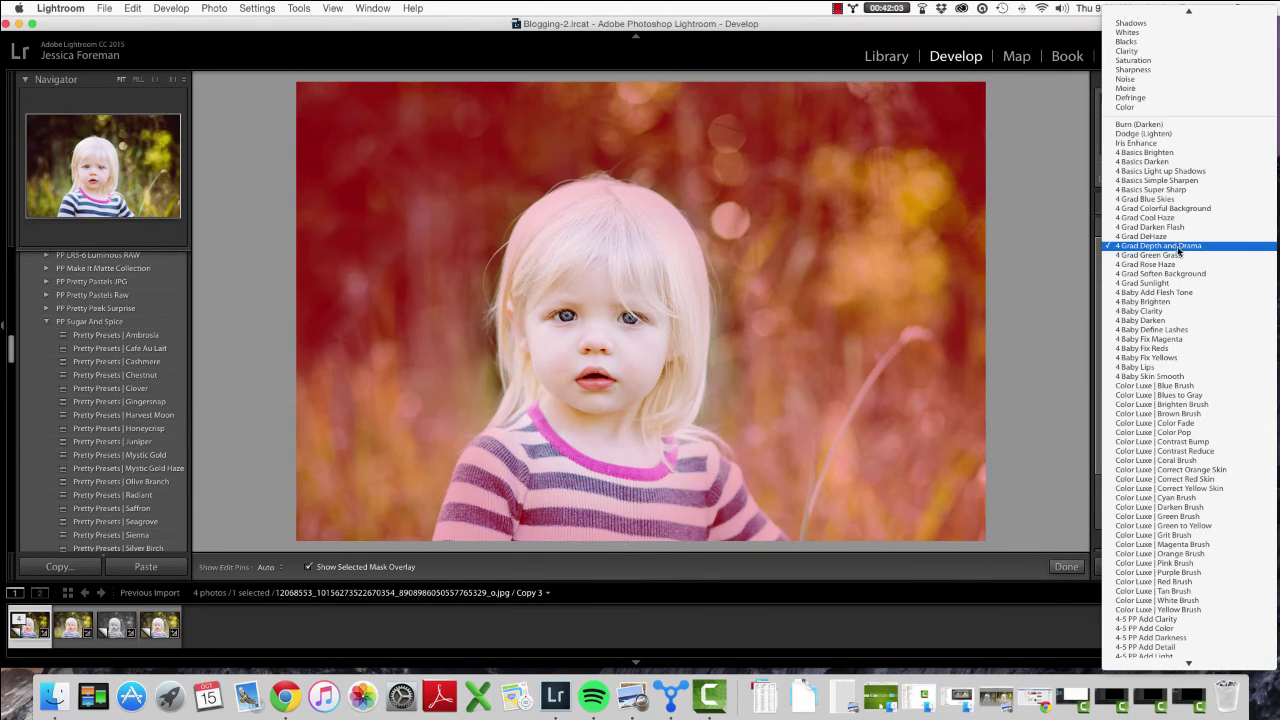
click(1180, 273)
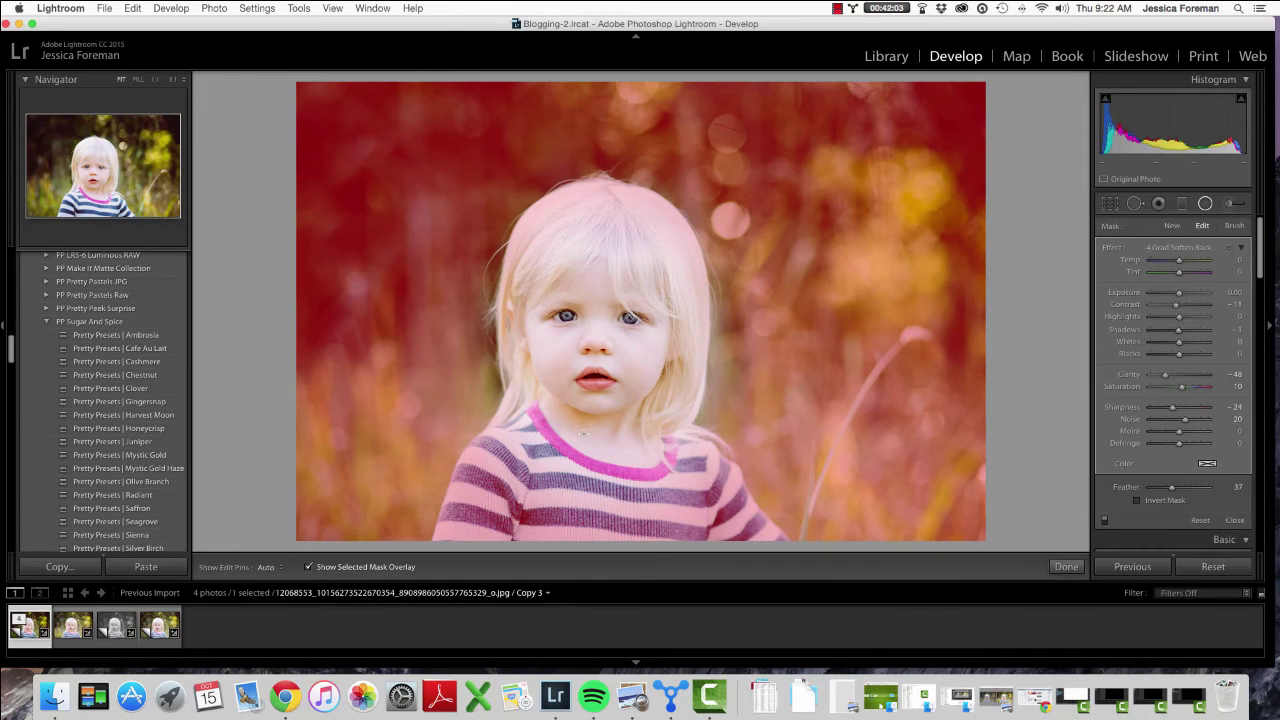
click(307, 568)
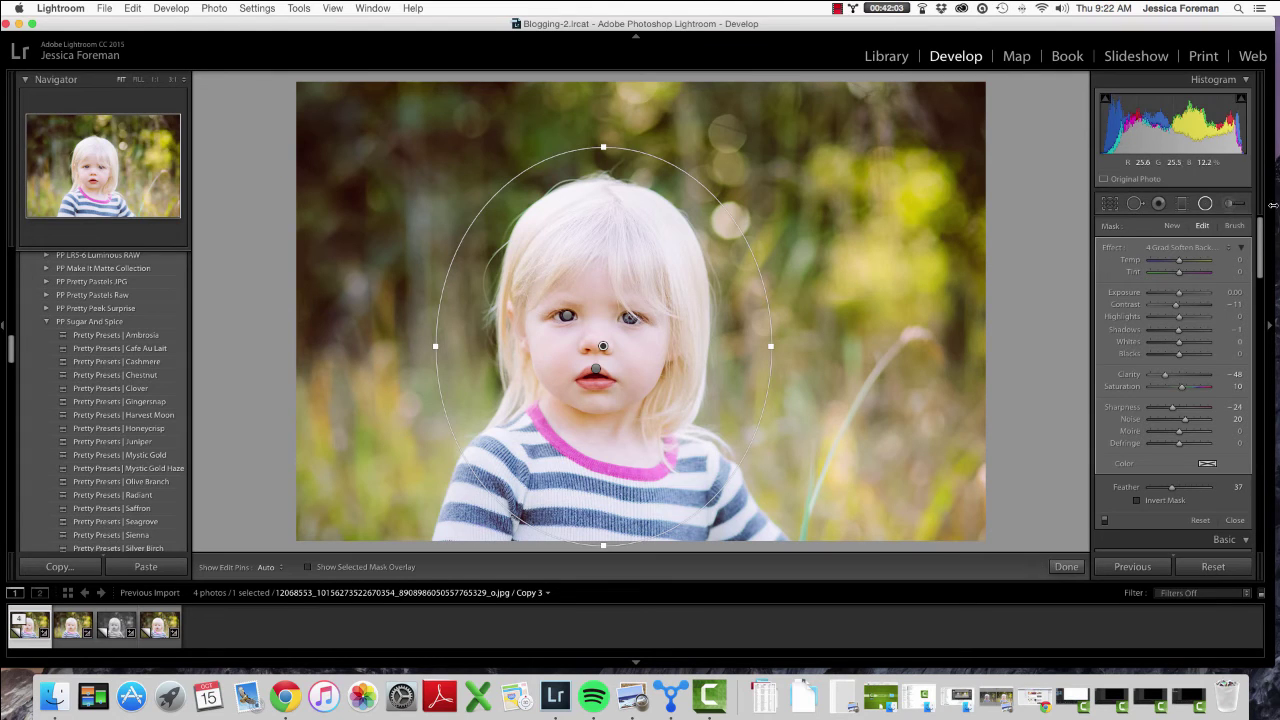
Set the radial filter surrounding the child back to the Burn (Darken) effect and finish editing it.
click(1189, 248)
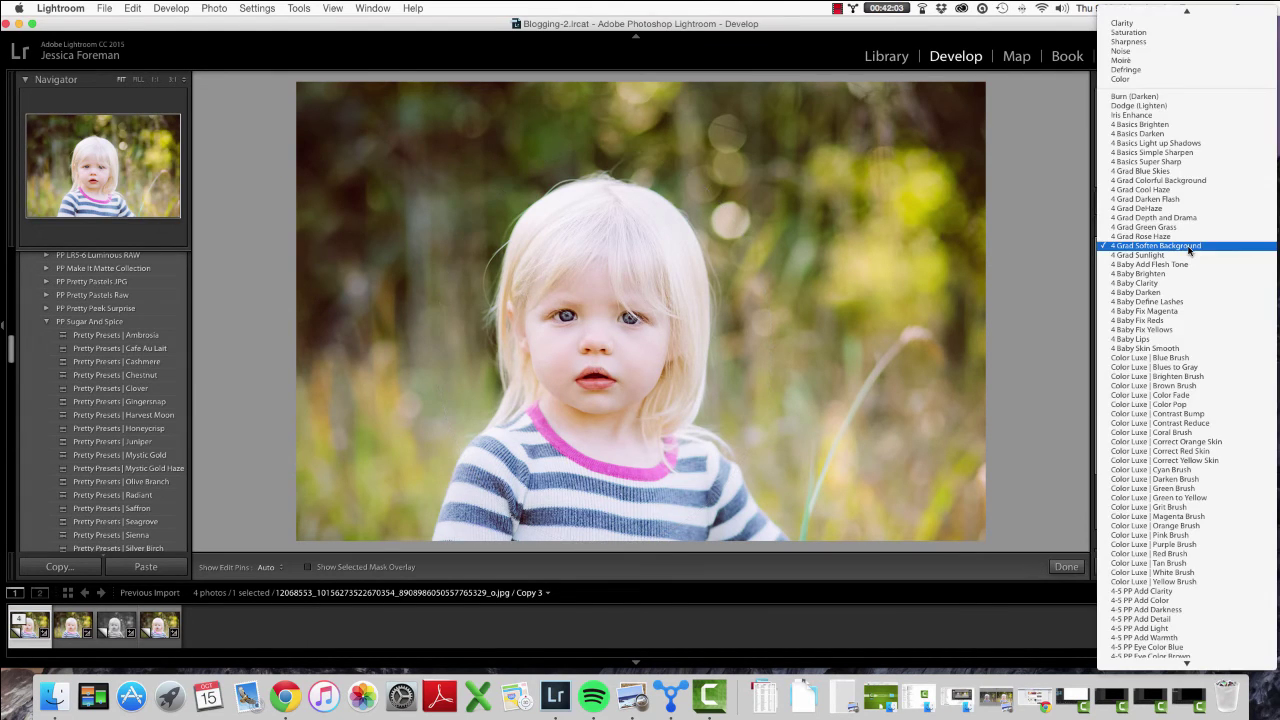
click(1135, 96)
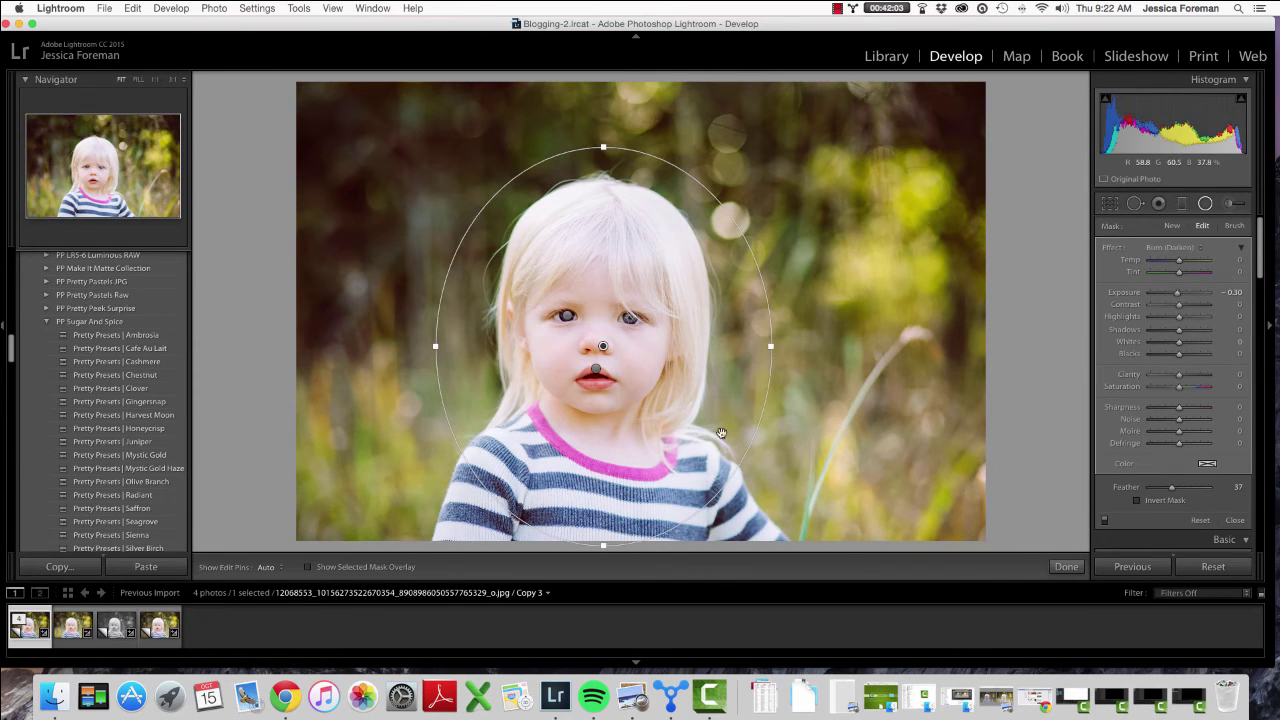
click(1066, 566)
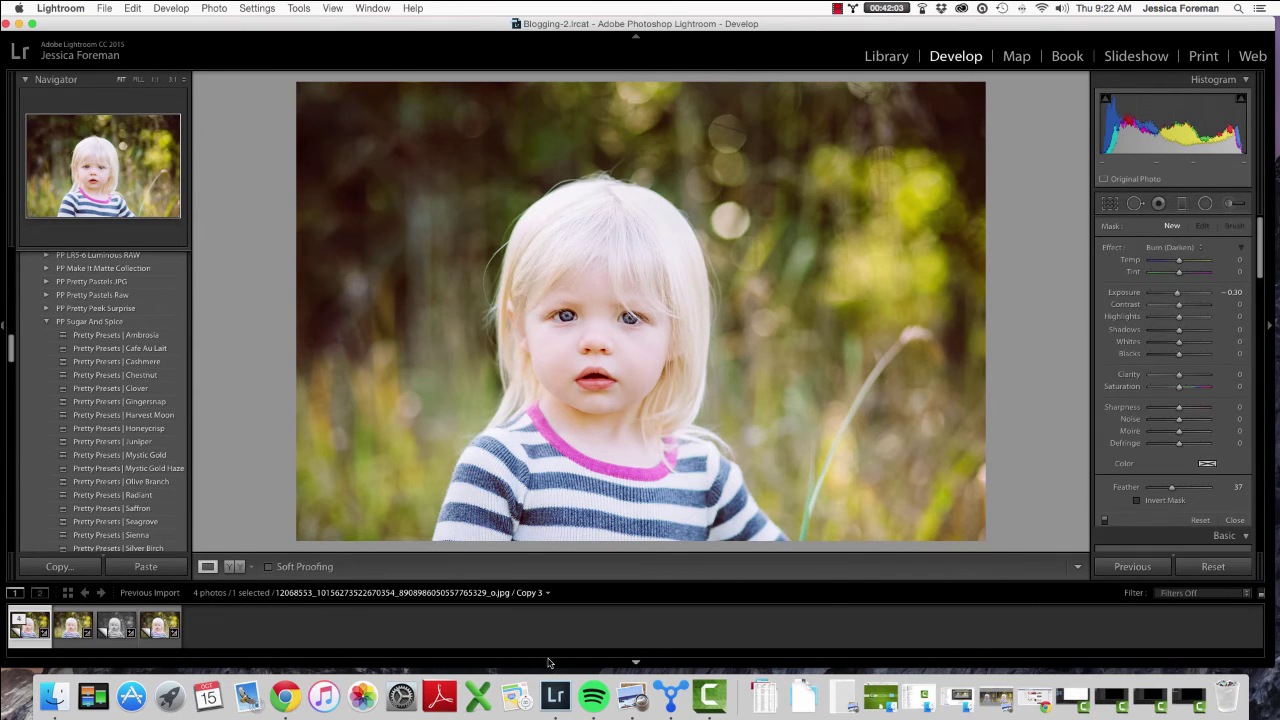
Open the second photo in the filmstrip and compare its before and after versions side by side, returning to the single view.
click(70, 630)
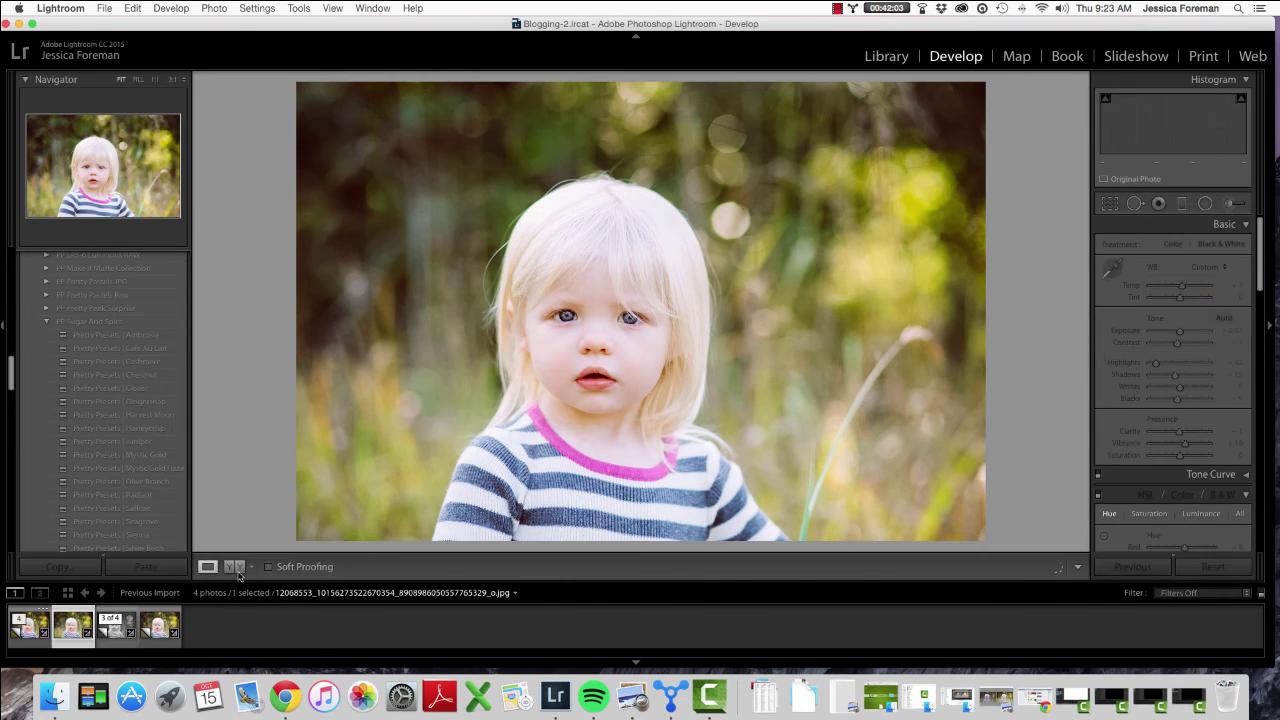
click(236, 567)
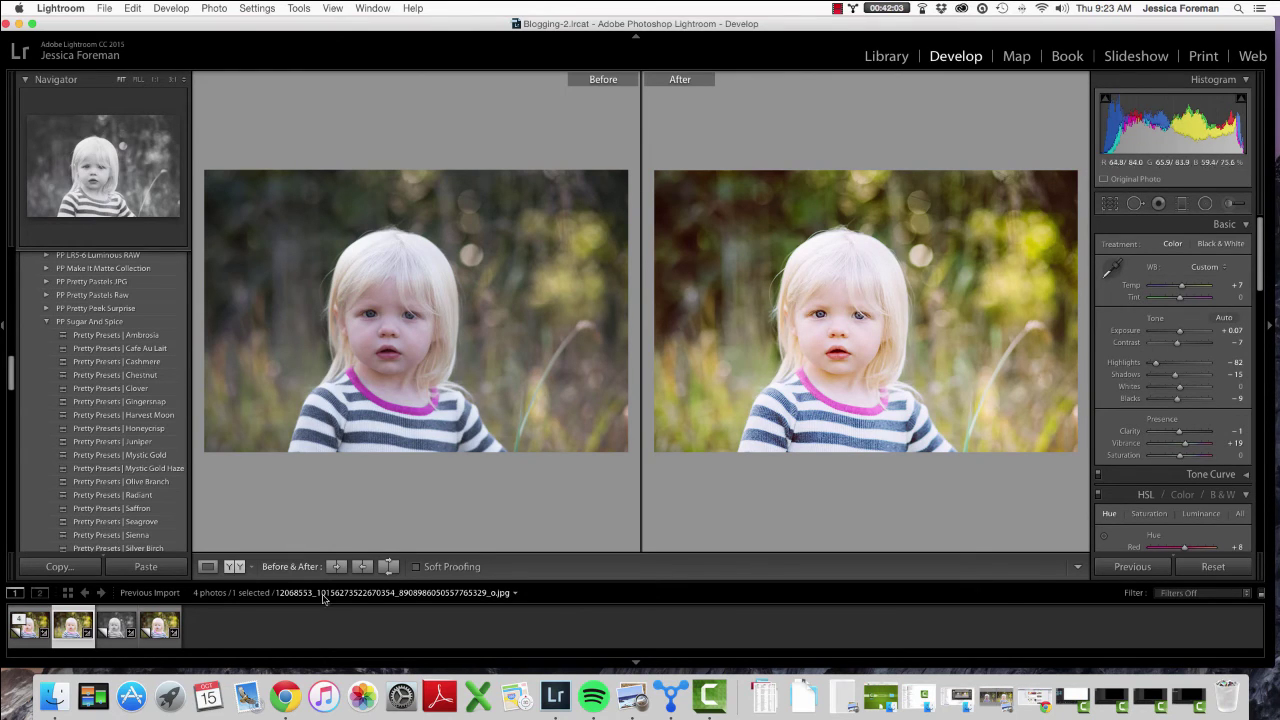
click(207, 567)
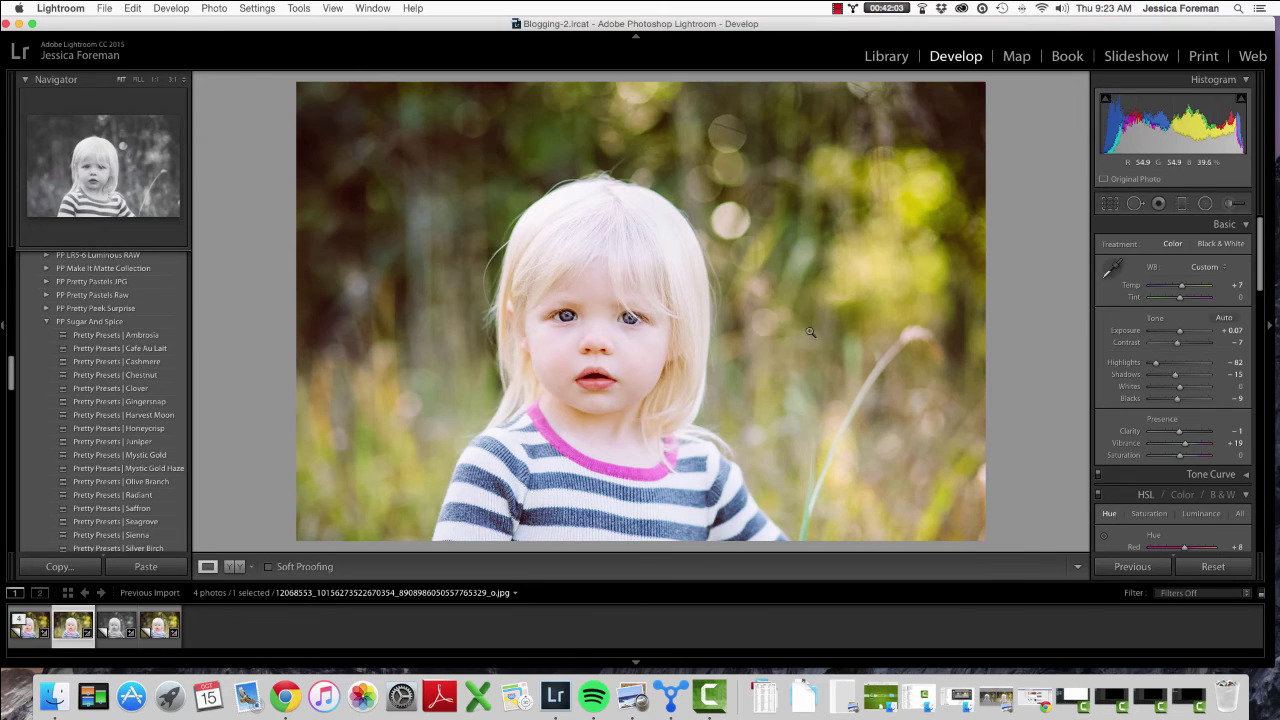
Draw a Dodge (Lighten) graduated filter at exposure 0.25 from the photo's left side across the child, show its mask, and shift it further right.
click(1182, 204)
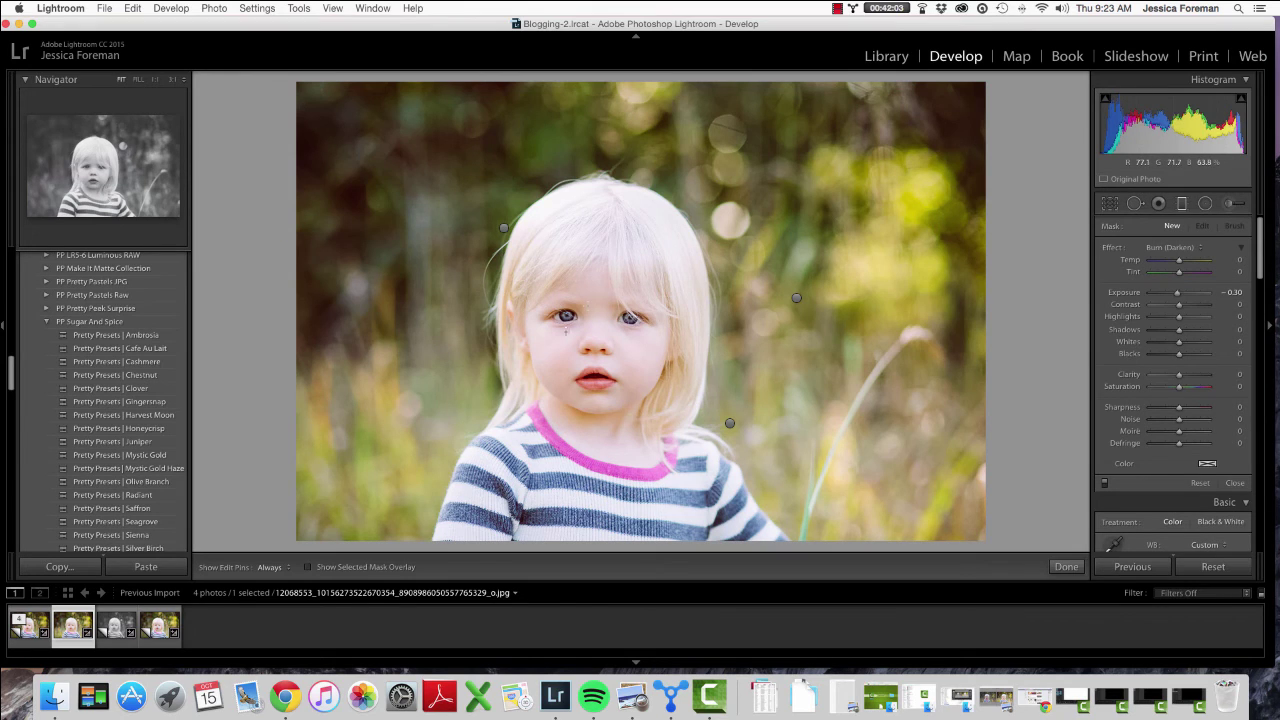
click(1186, 252)
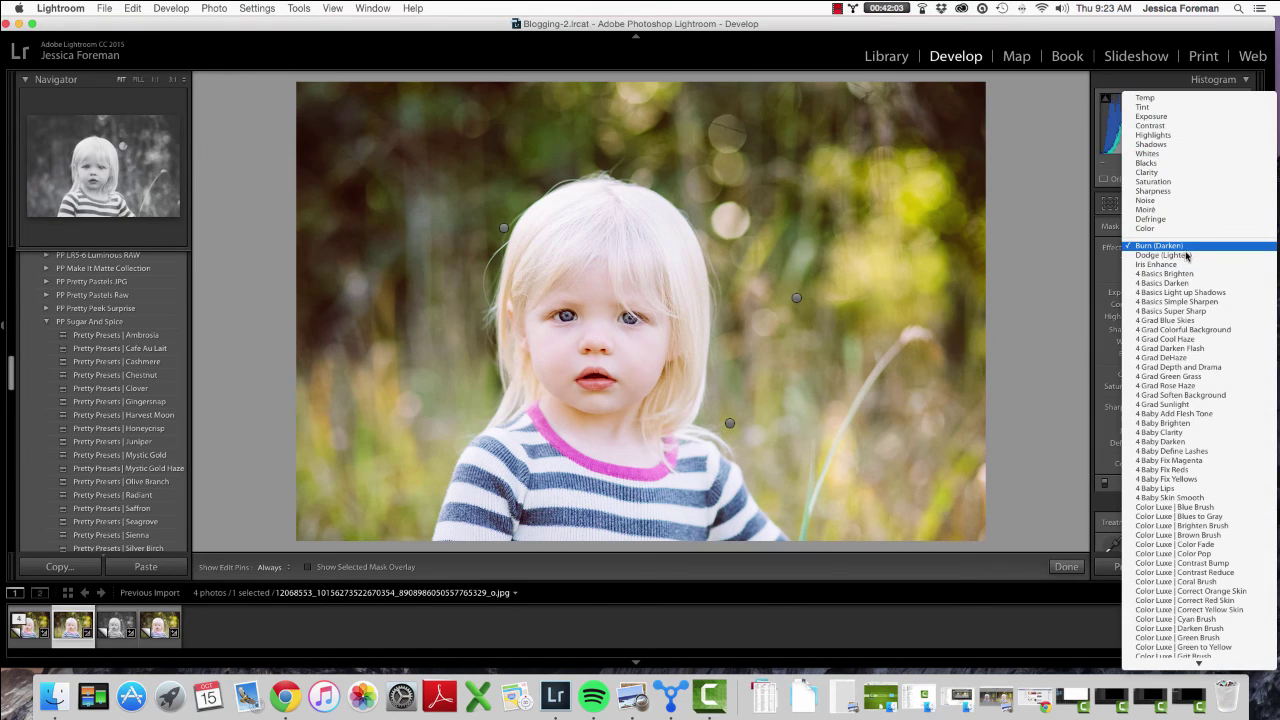
click(1192, 260)
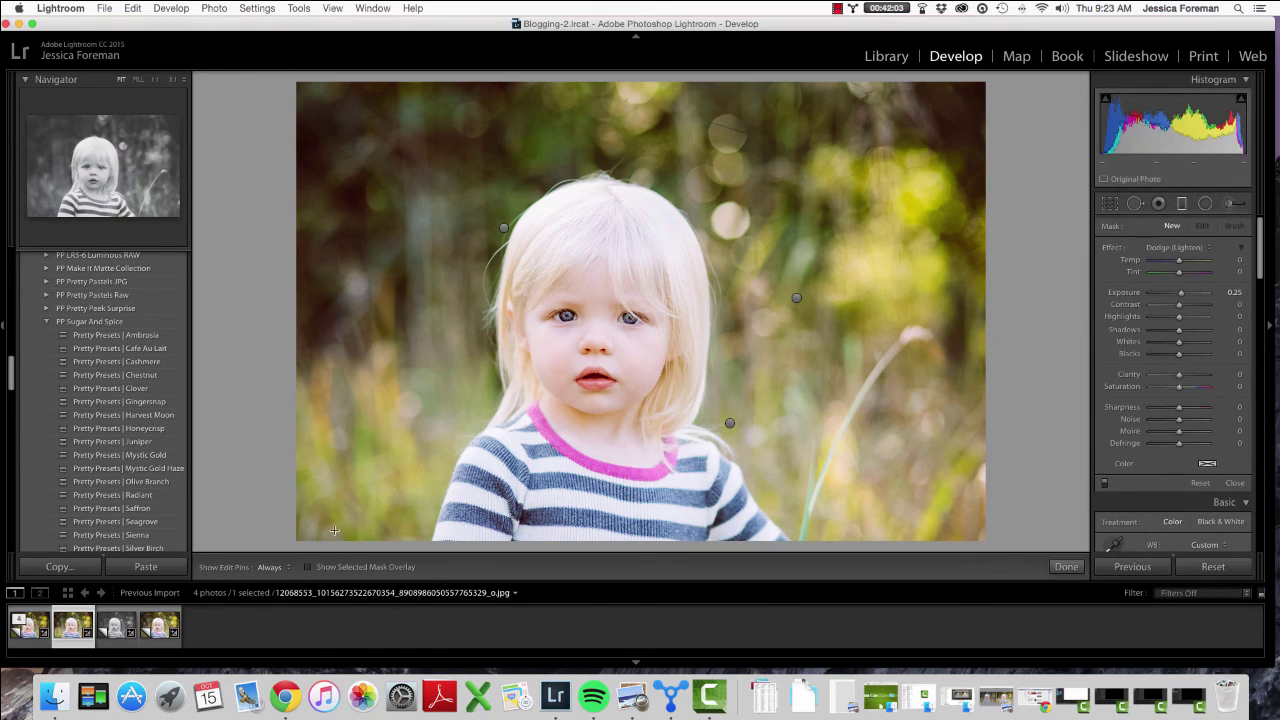
drag(326, 494, 687, 413)
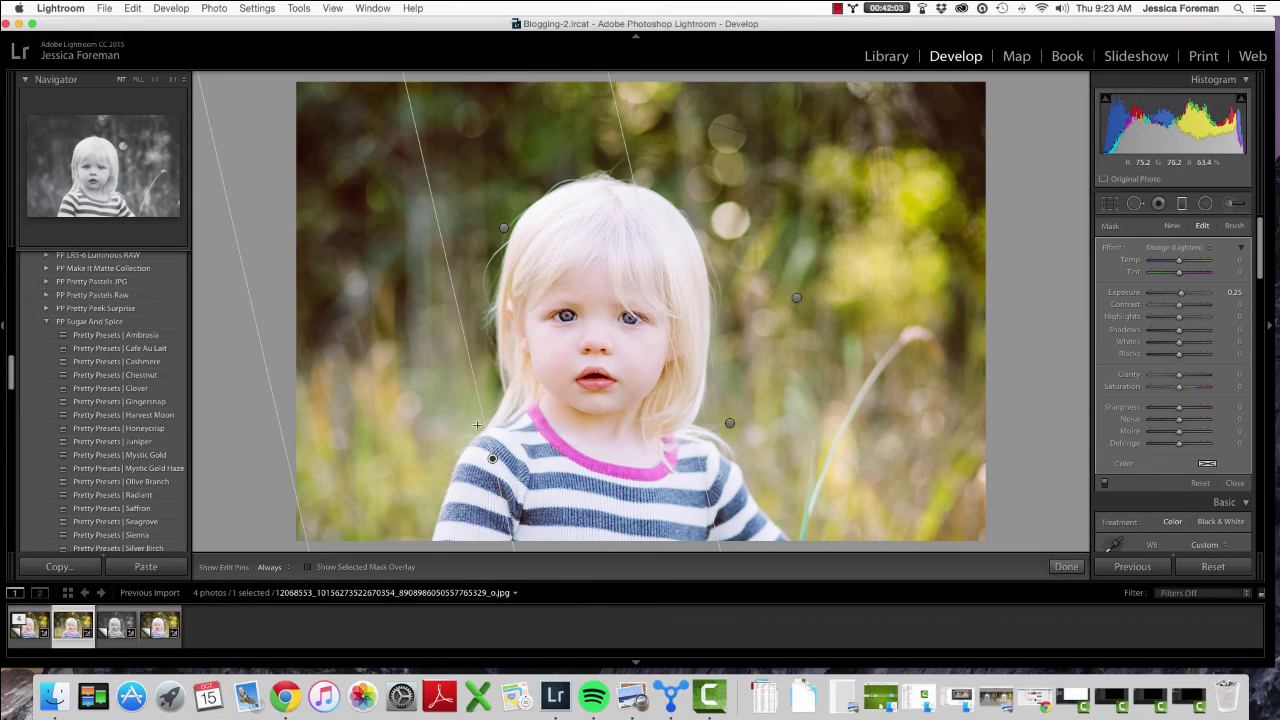
click(309, 567)
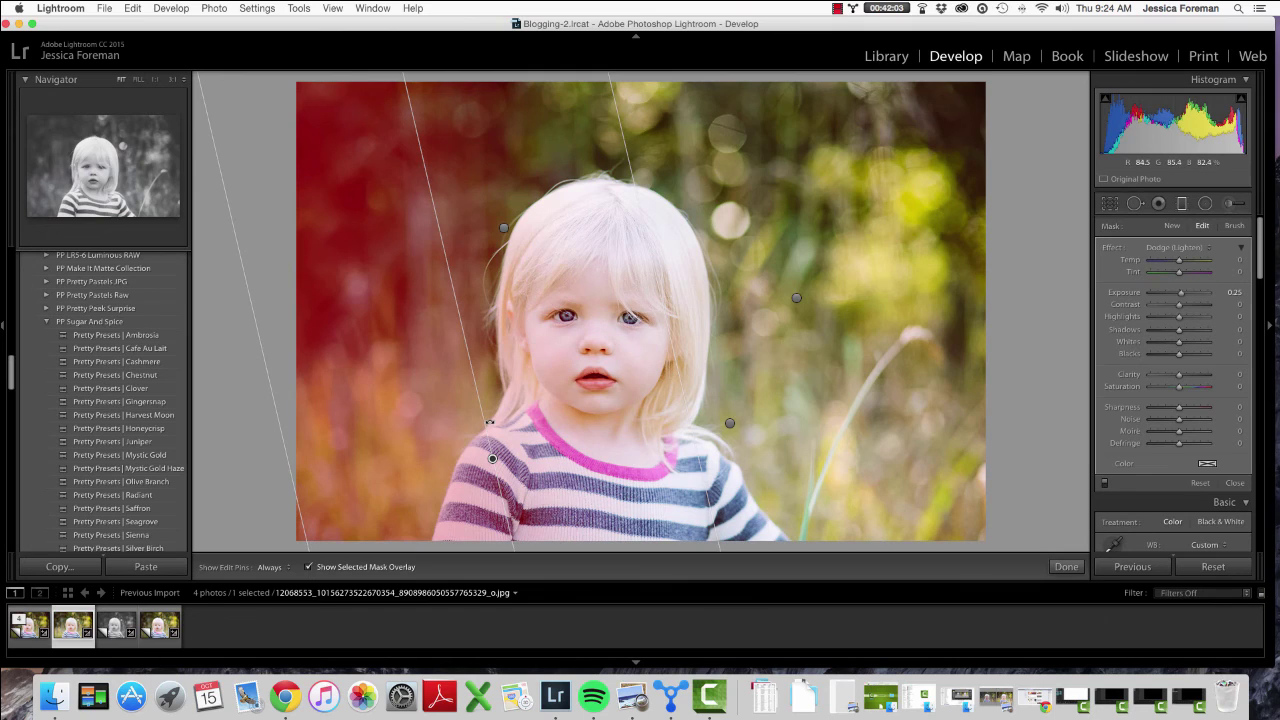
drag(493, 460, 553, 422)
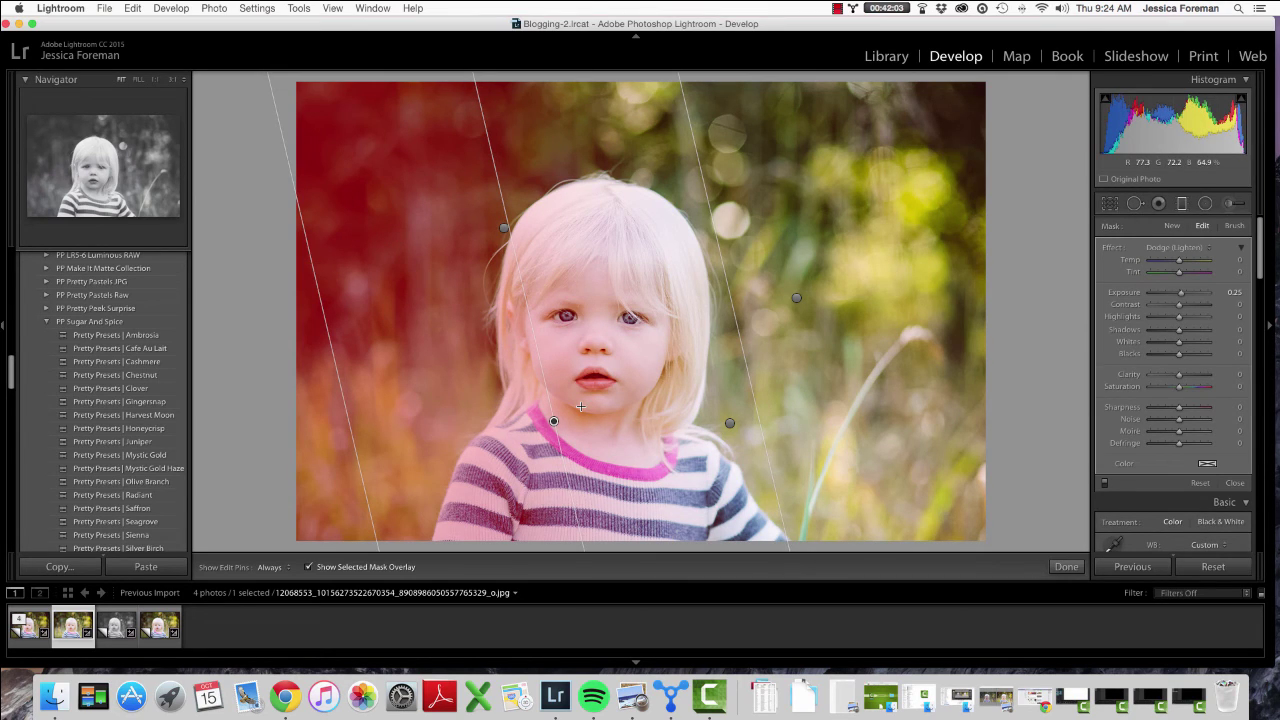
Erase the graduated filter's mask from the child's face with the brush at size 9.0, feather 100 and flow 100, and hide the mask overlay.
click(1238, 226)
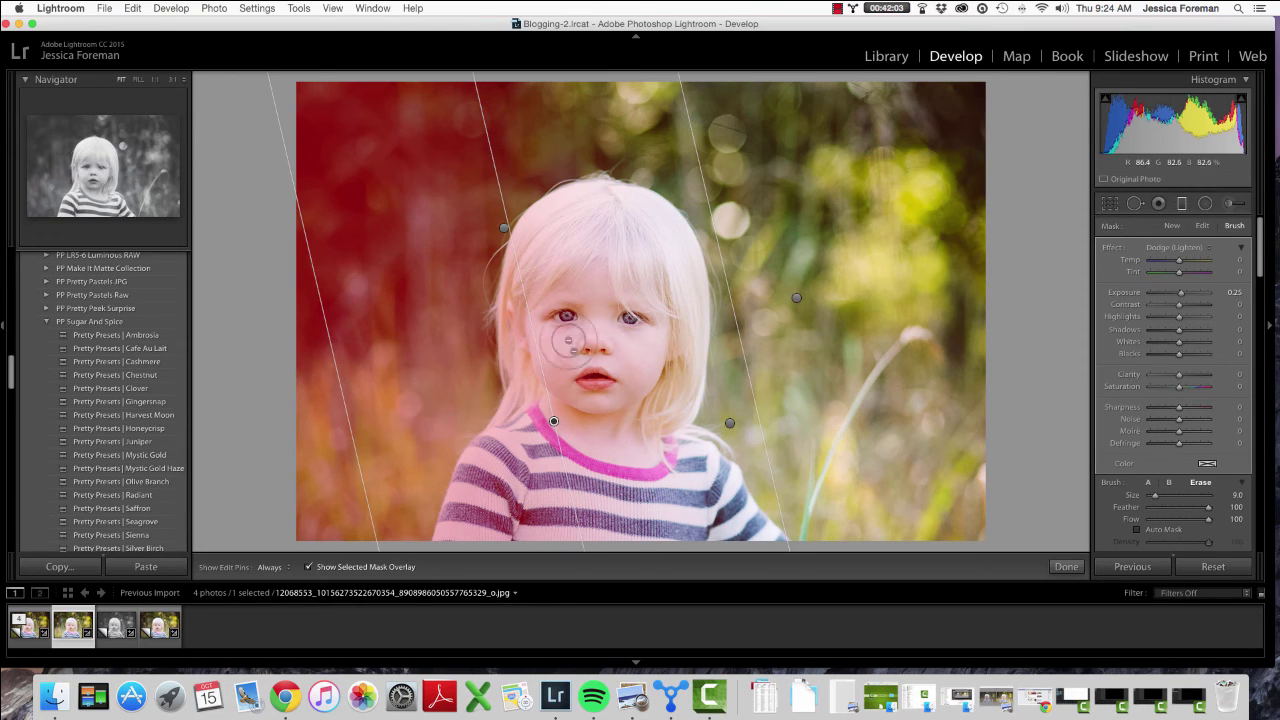
key(h)
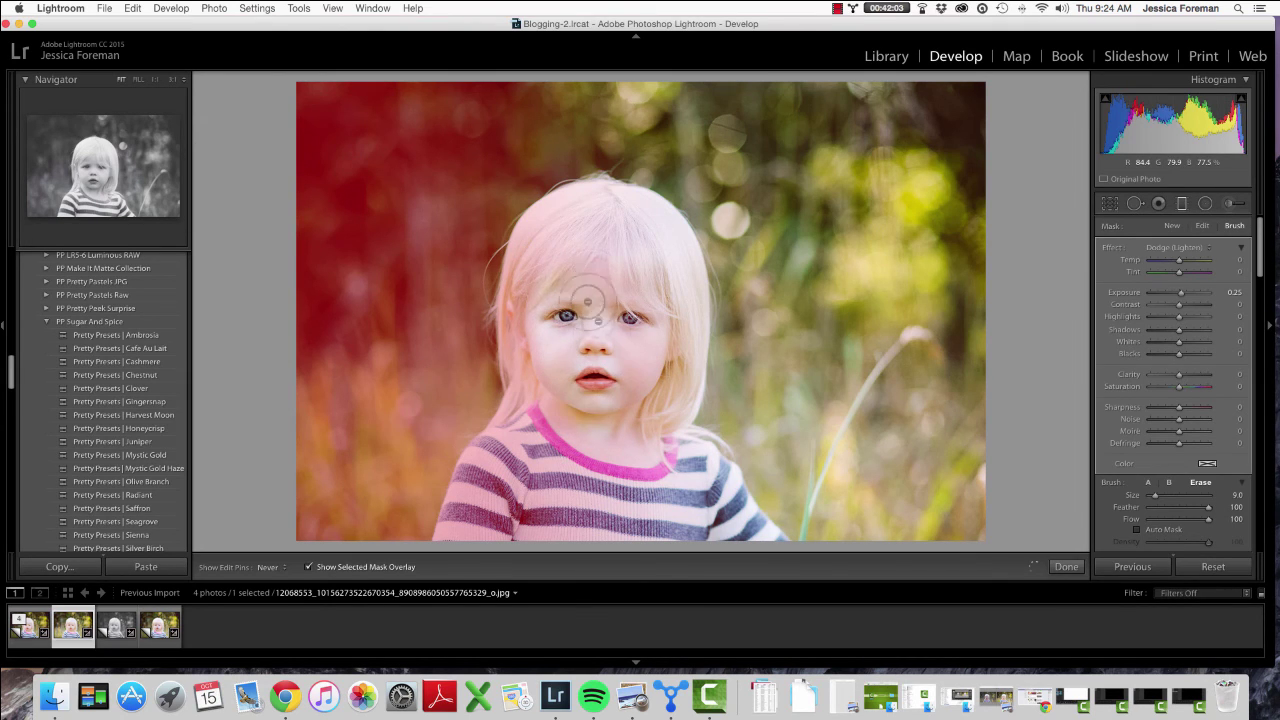
key(h)
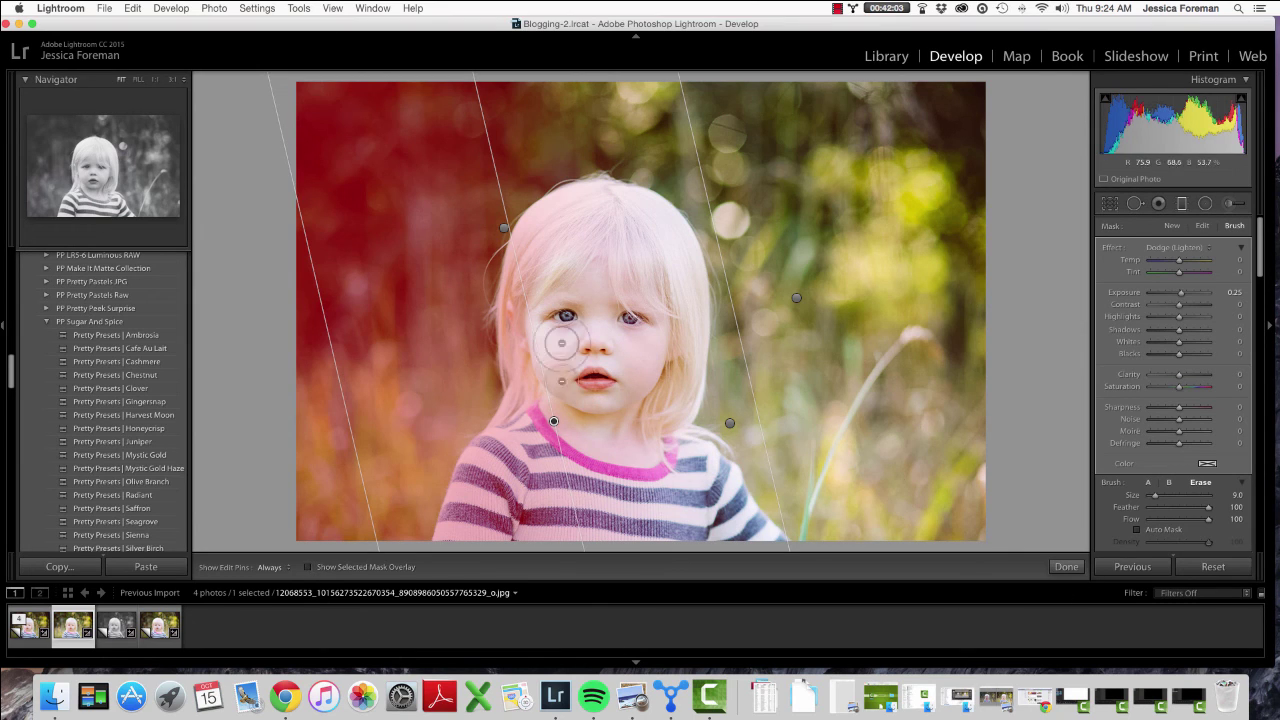
key(o)
Duplicate the Dodge (Lighten) graduated filter, shift the copy right to the child's chin, reselect the original filter and finish editing.
right_click(553, 422)
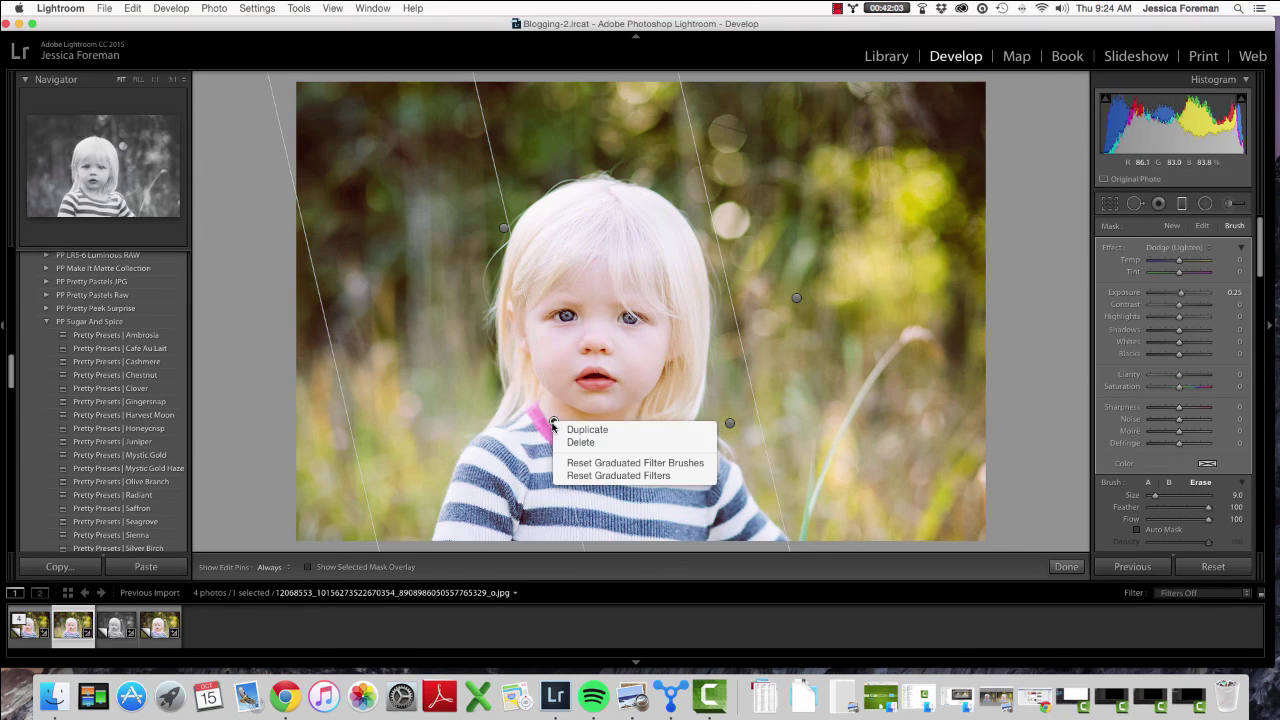
click(566, 427)
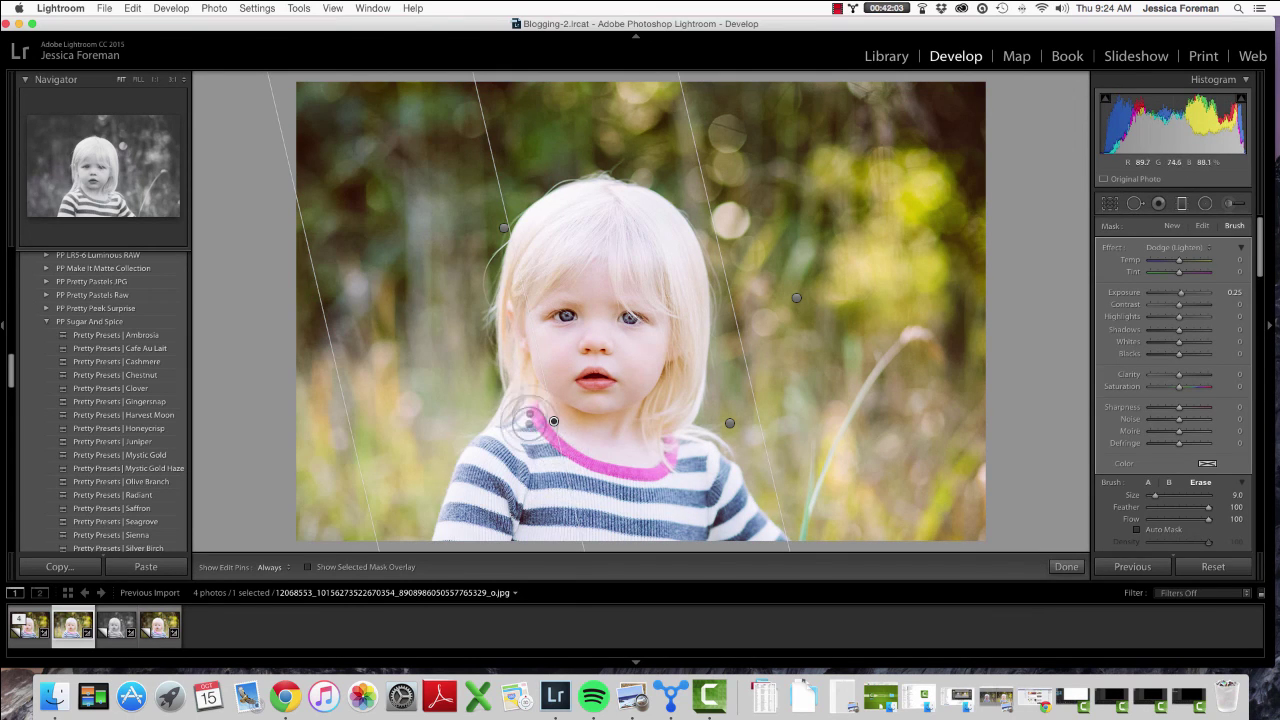
drag(557, 421, 628, 400)
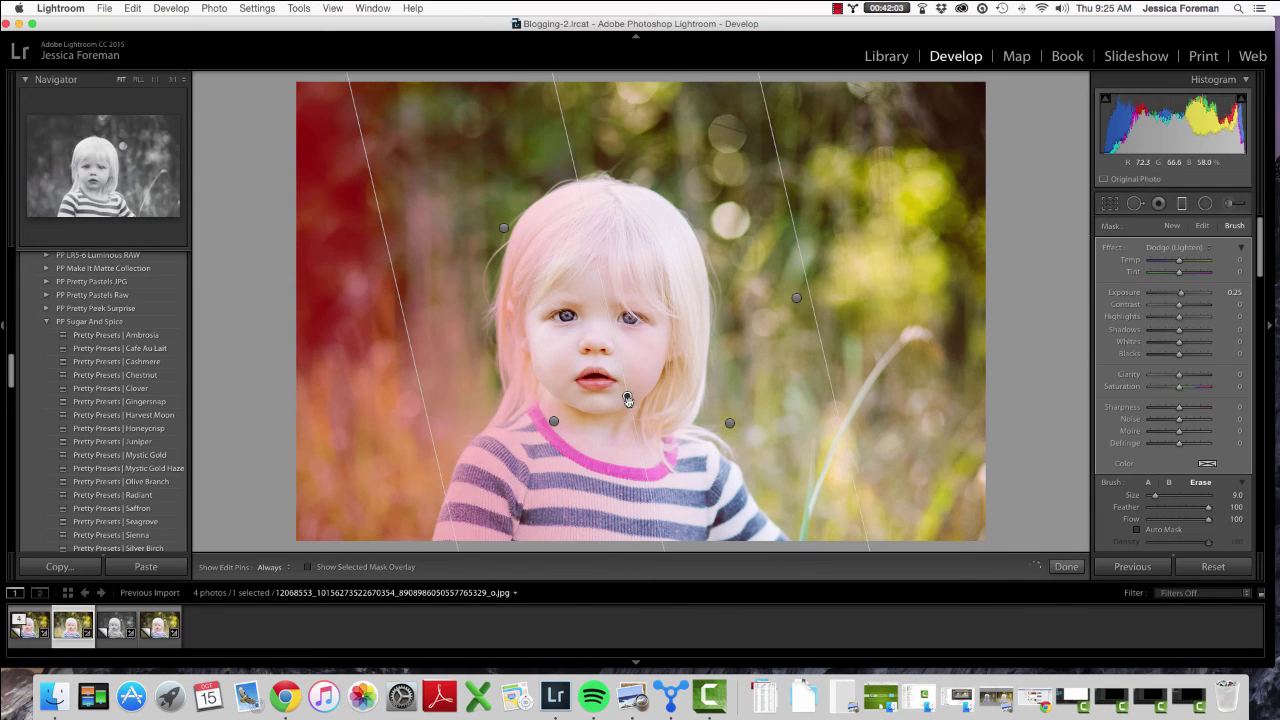
click(553, 421)
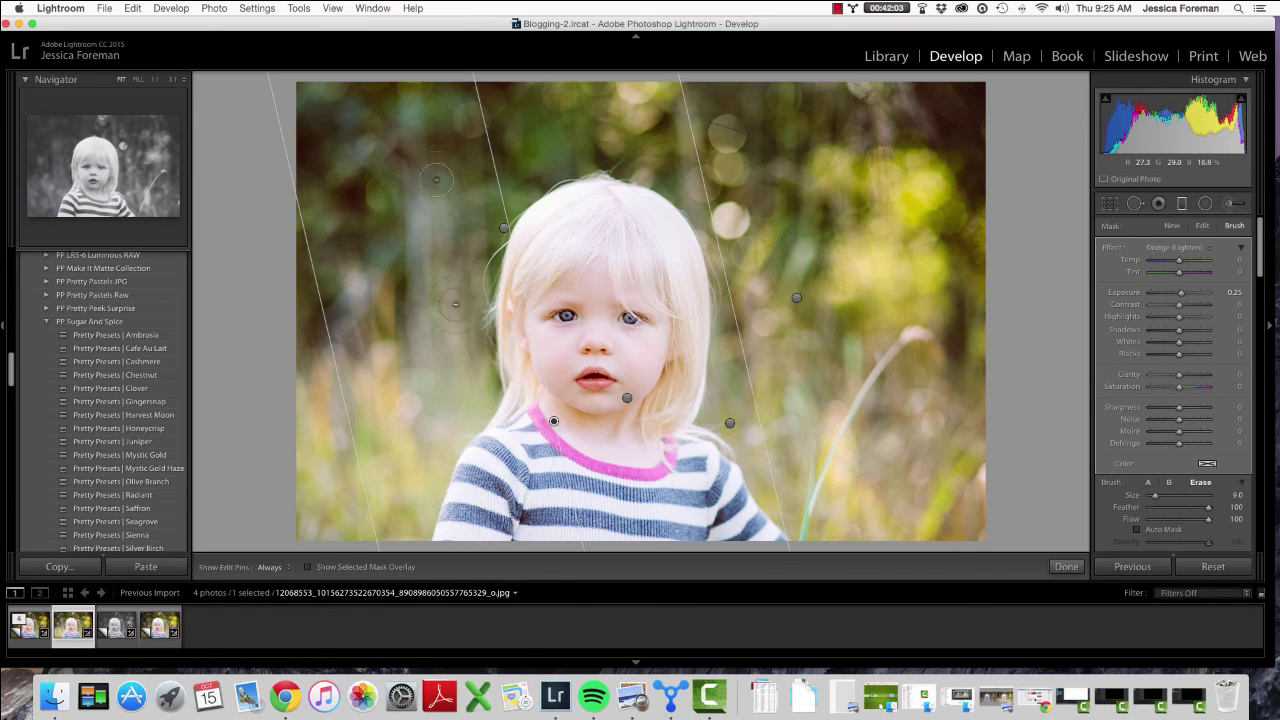
click(1070, 567)
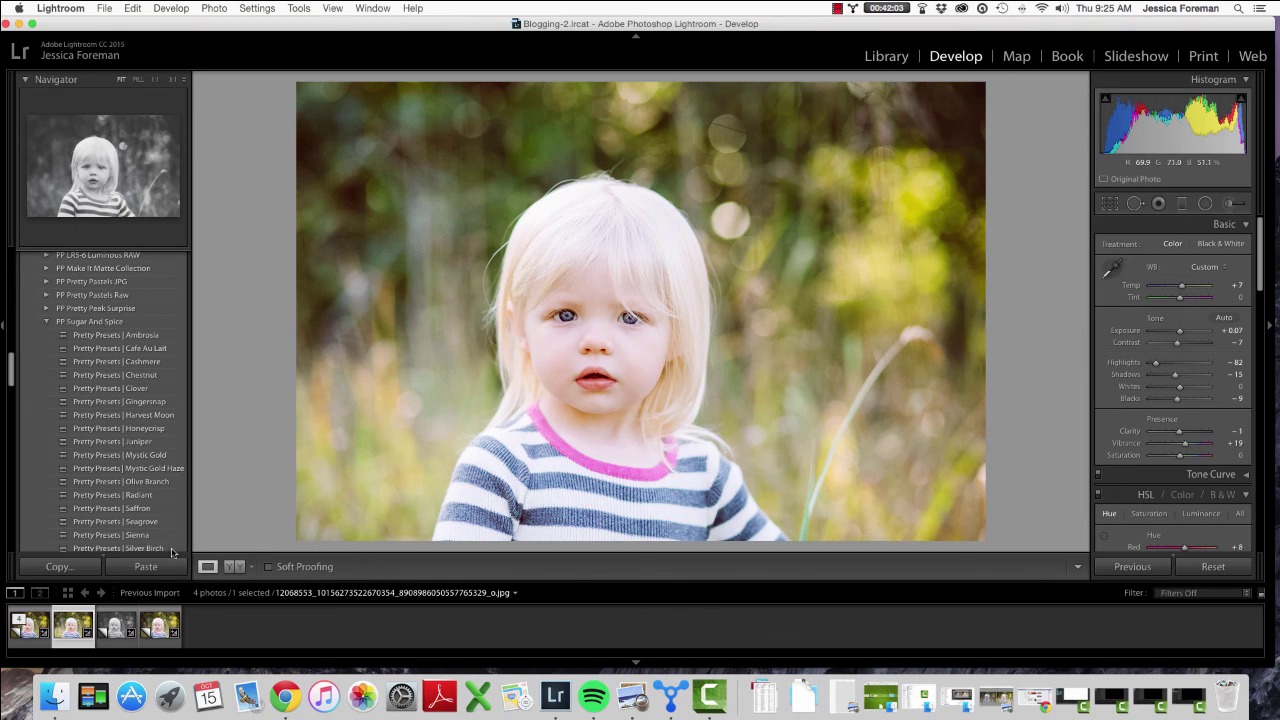
Compare the first filmstrip photo's before and after versions side by side, and switch to the second photo in the same view.
click(30, 638)
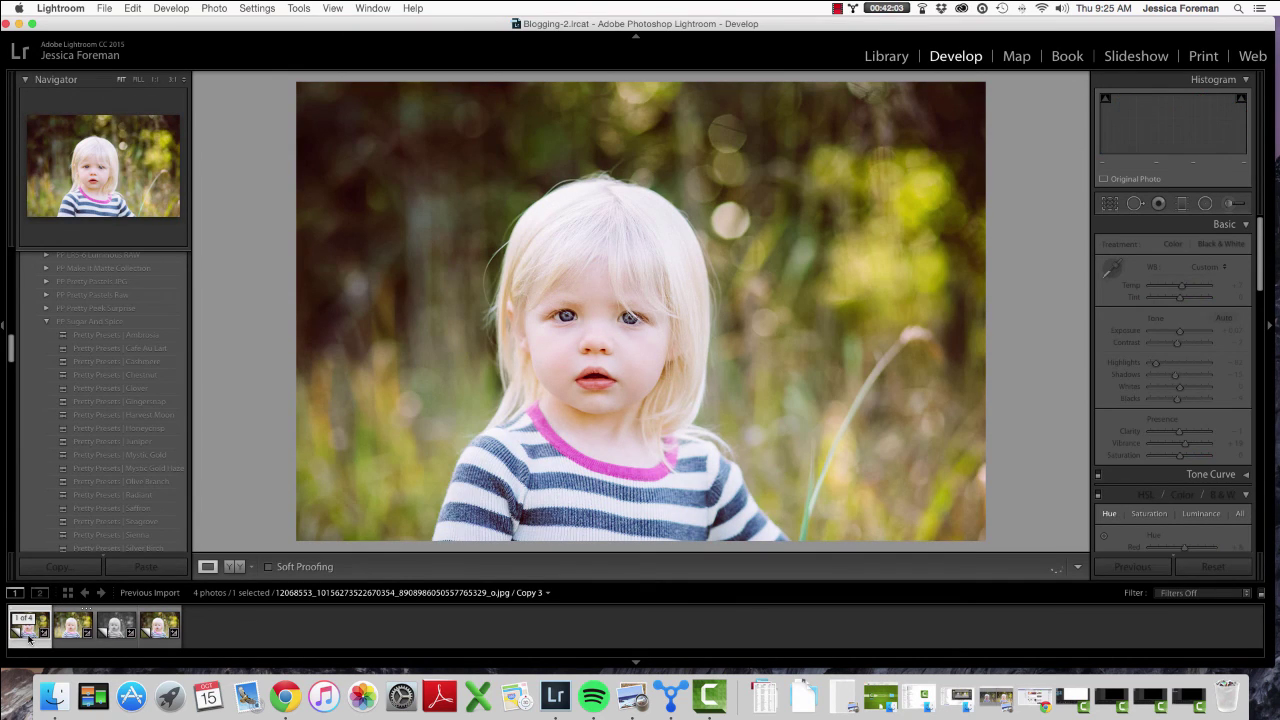
click(236, 567)
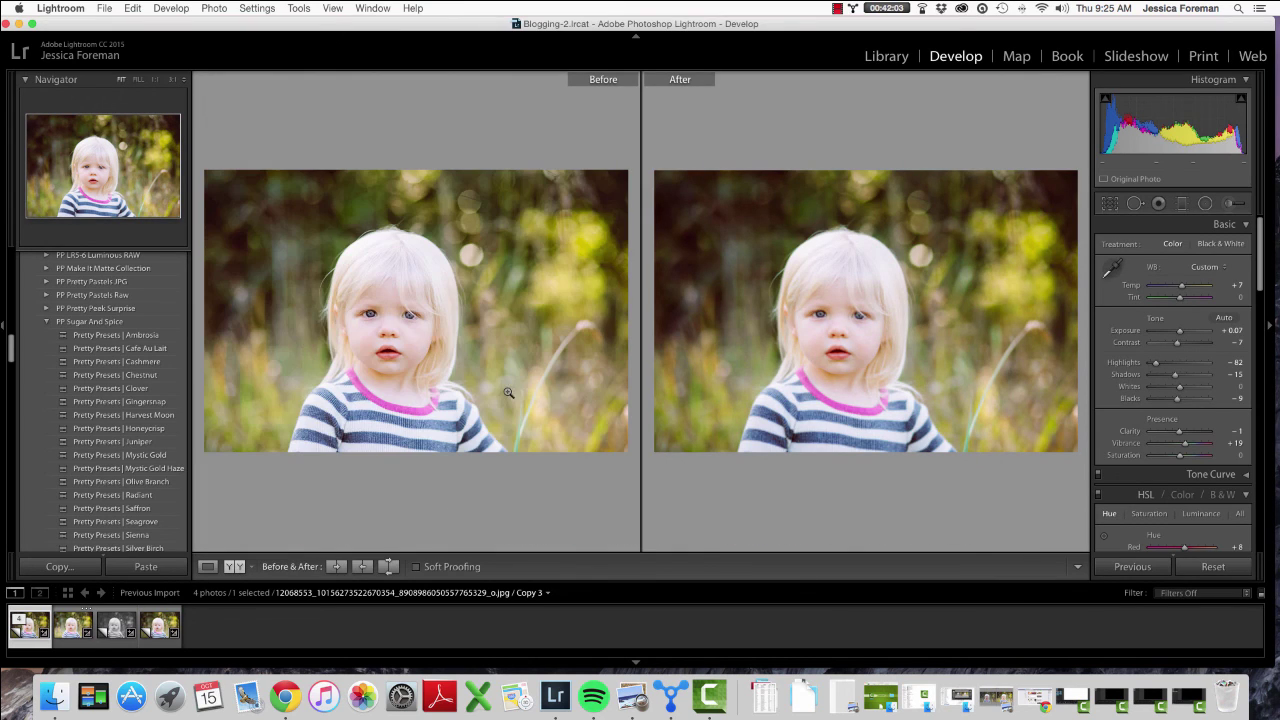
click(66, 630)
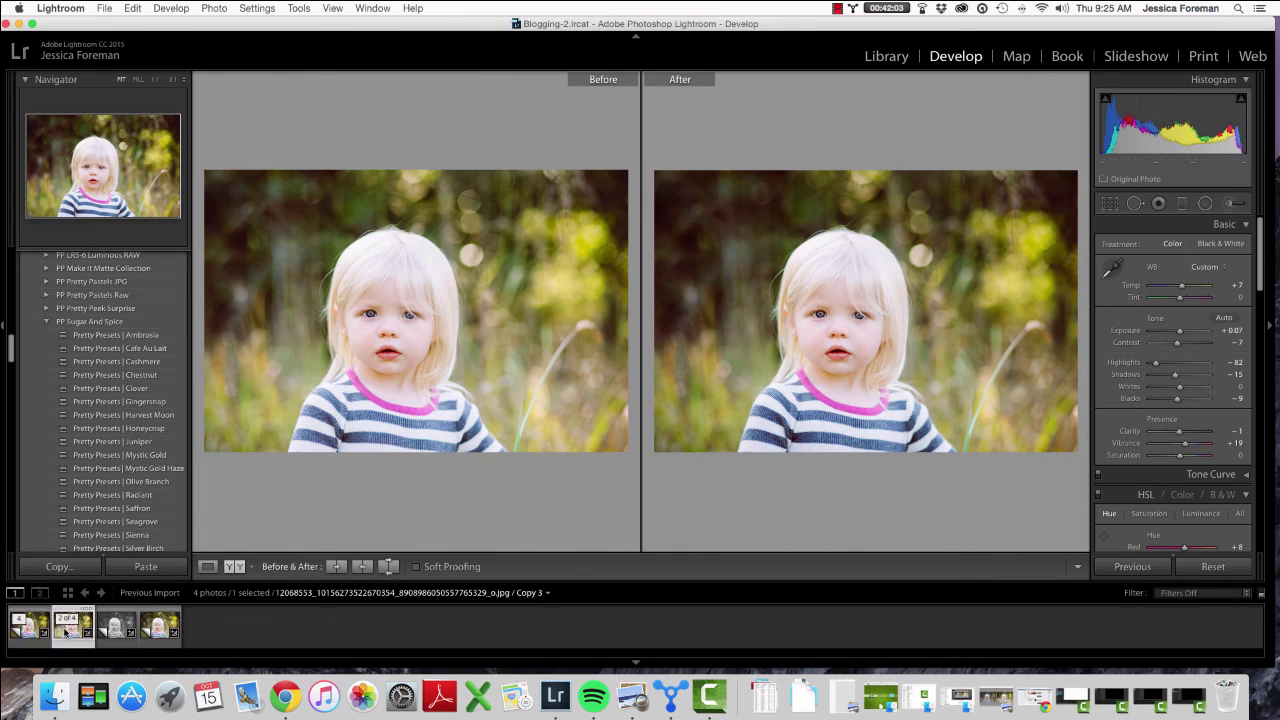